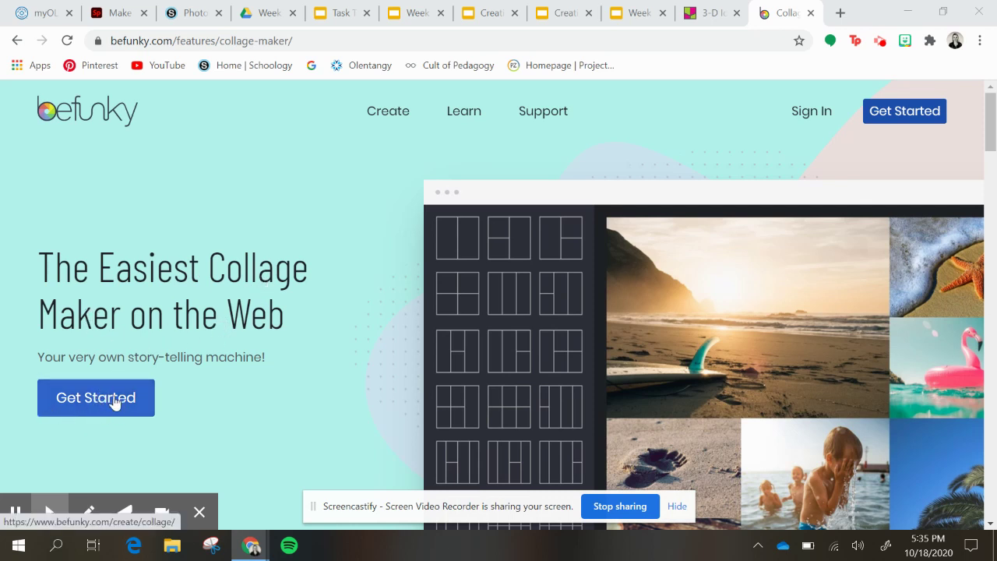
# Launch the collage maker and resume the previous 3×3 project holding six photos.
pyautogui.click(82, 402)
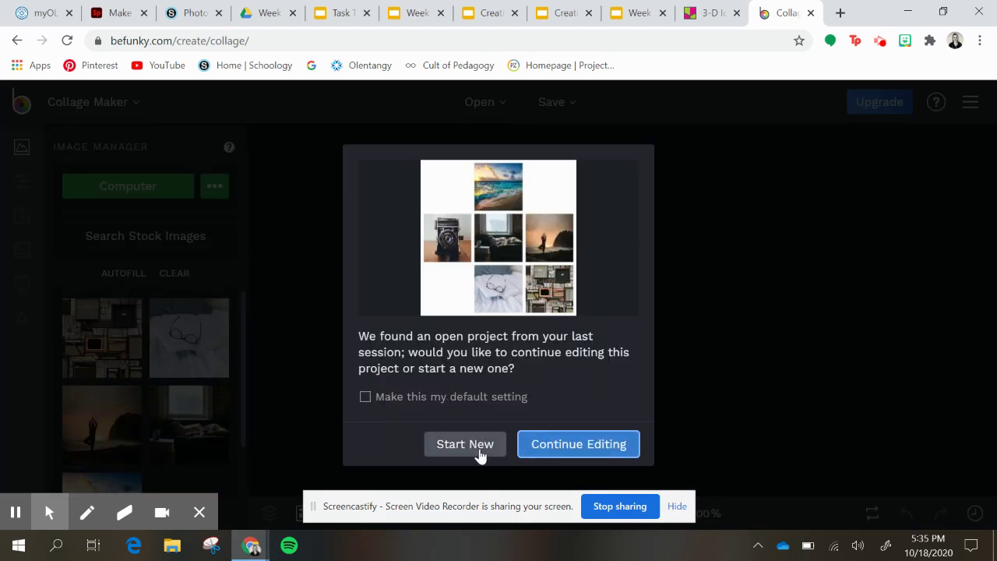
pyautogui.click(548, 447)
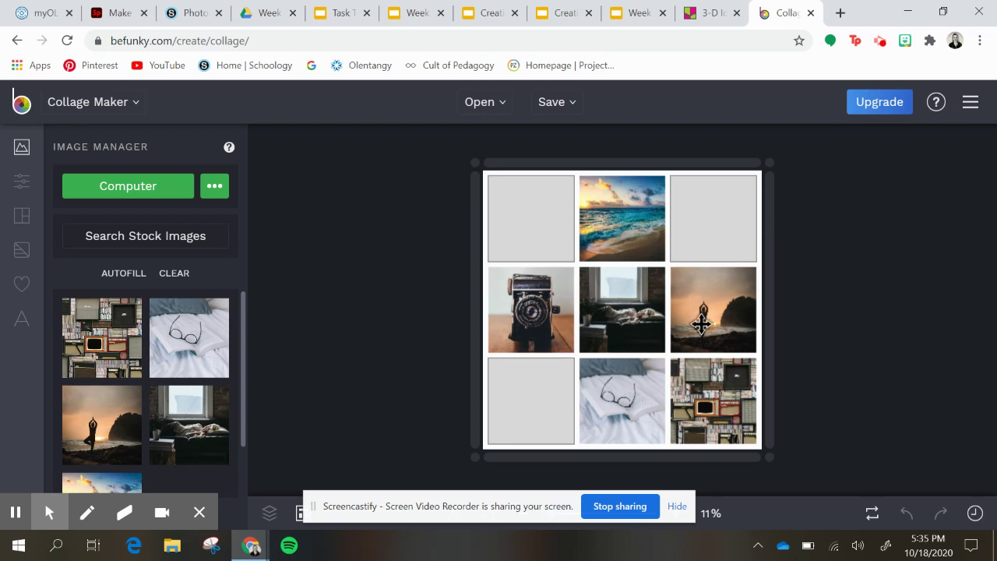
# Upload image0 from the Downloads folder into the collage's image manager.
pyautogui.click(129, 187)
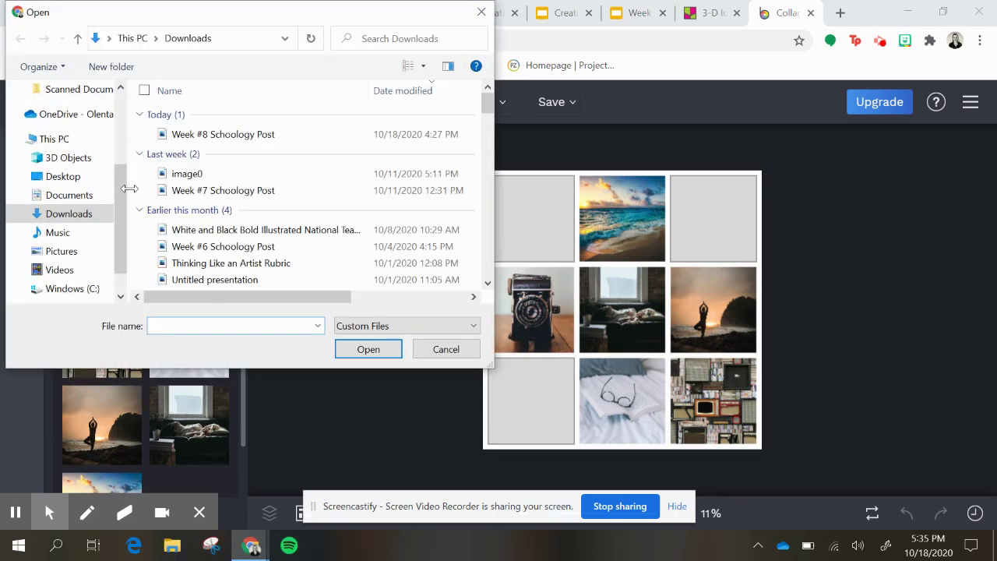
pyautogui.click(209, 174)
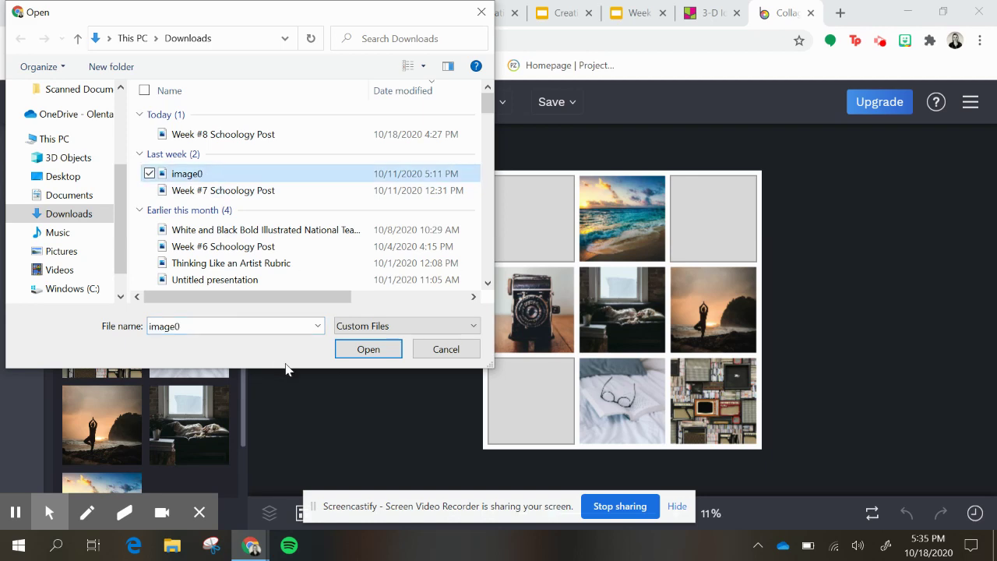
pyautogui.click(363, 349)
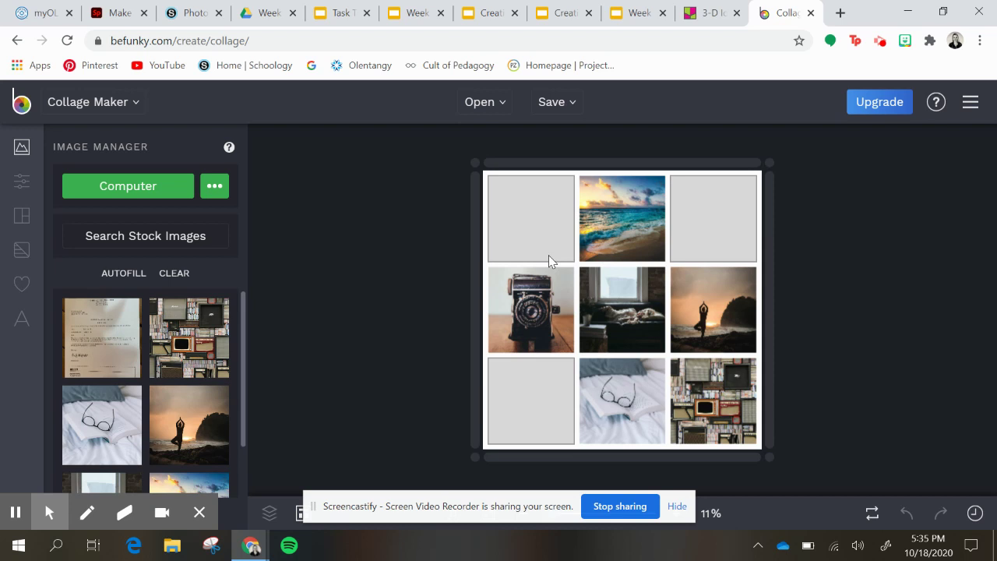
pyautogui.moveTo(107, 335)
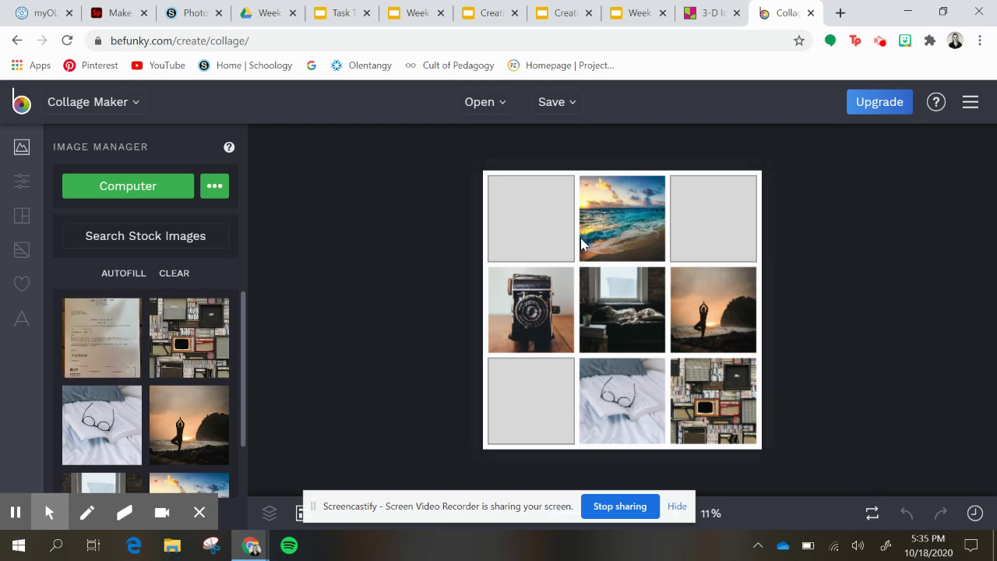
# Browse the Food stock photos in the stock image library.
pyautogui.click(165, 248)
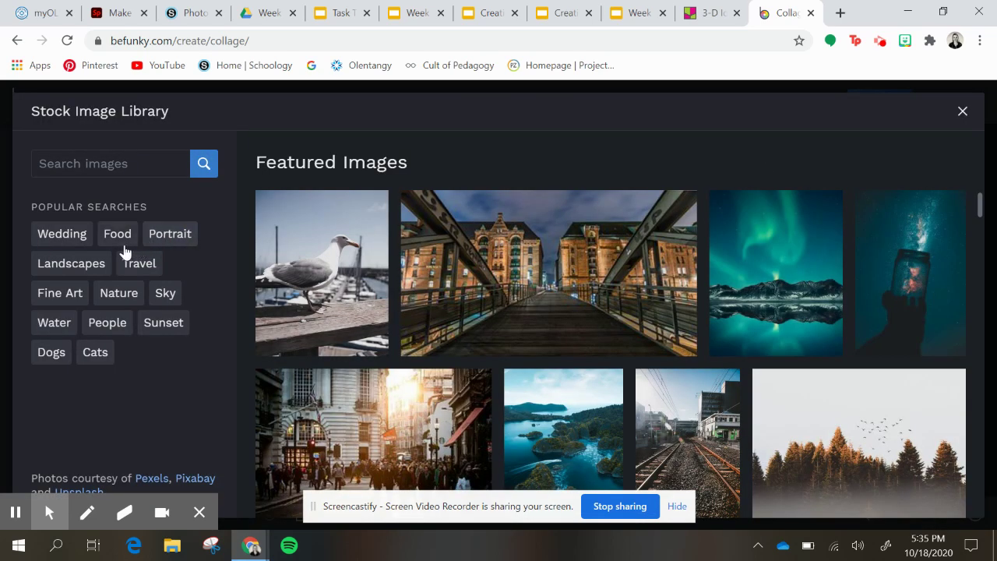
pyautogui.click(117, 234)
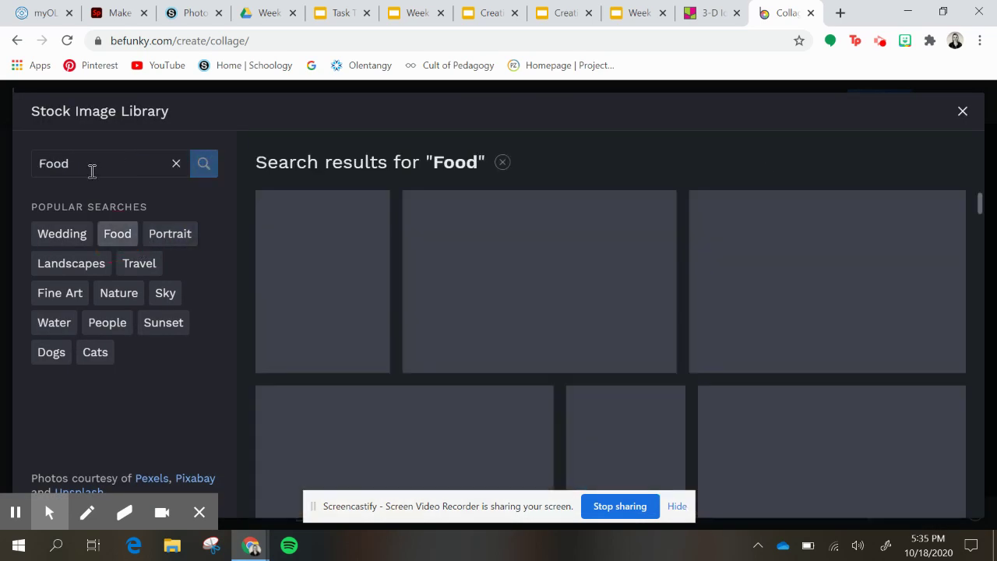
pyautogui.click(91, 170)
pyautogui.click(106, 167)
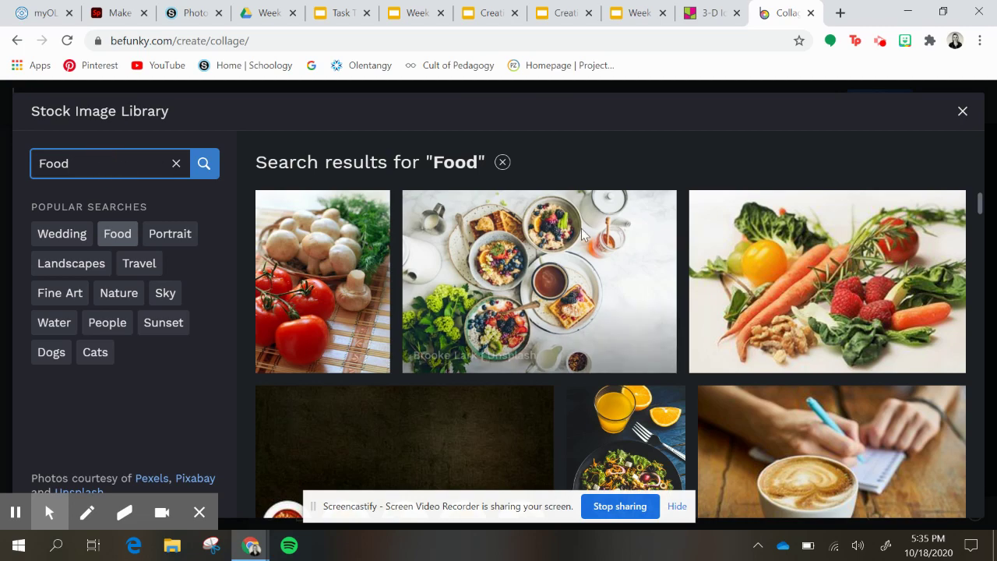
pyautogui.scroll(-2, 729, 244)
pyautogui.scroll(-3, 716, 249)
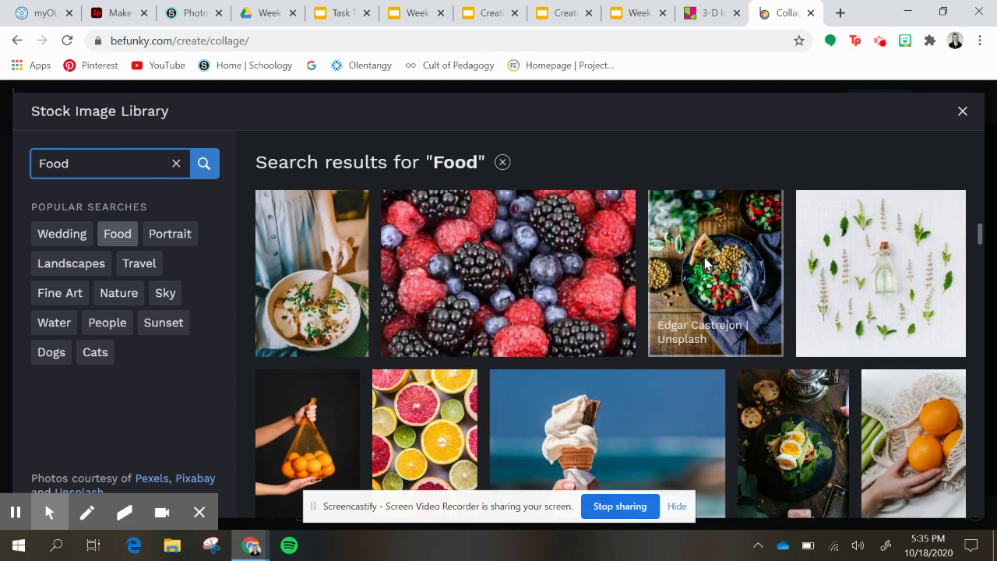
pyautogui.scroll(-2, 705, 264)
pyautogui.scroll(-2, 704, 264)
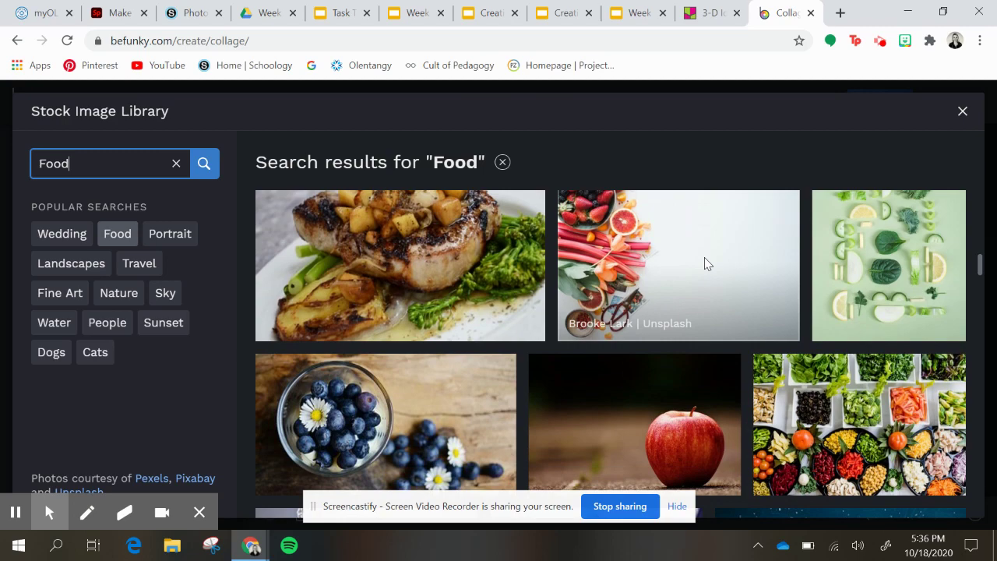
pyautogui.scroll(-3, 699, 264)
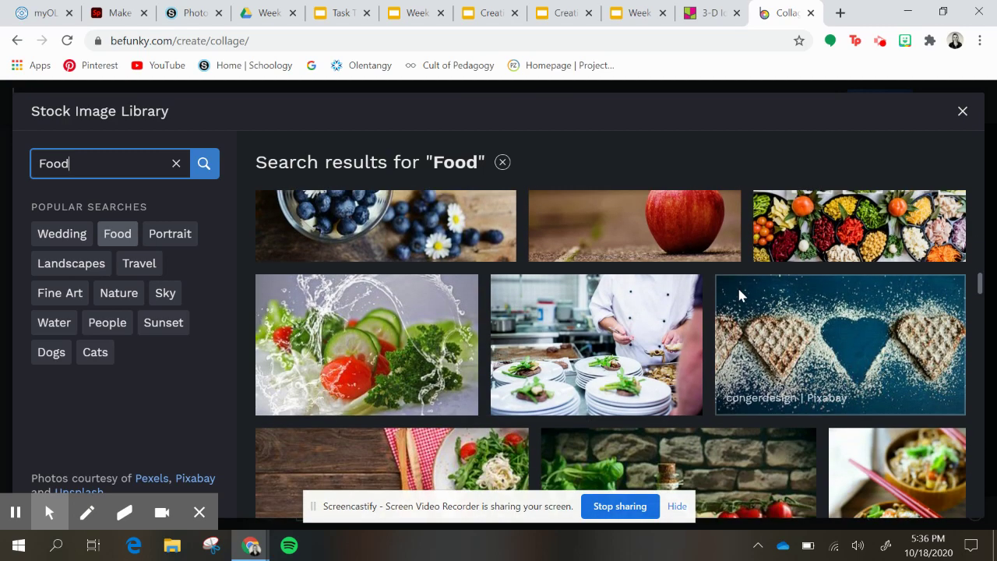
pyautogui.scroll(-1, 735, 289)
pyautogui.scroll(-2, 723, 297)
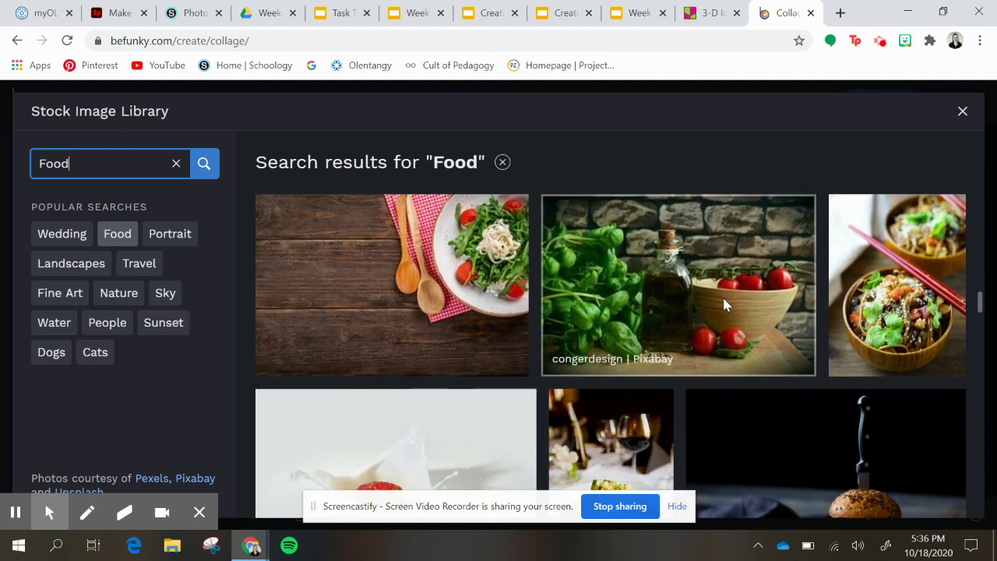
pyautogui.scroll(-2, 707, 291)
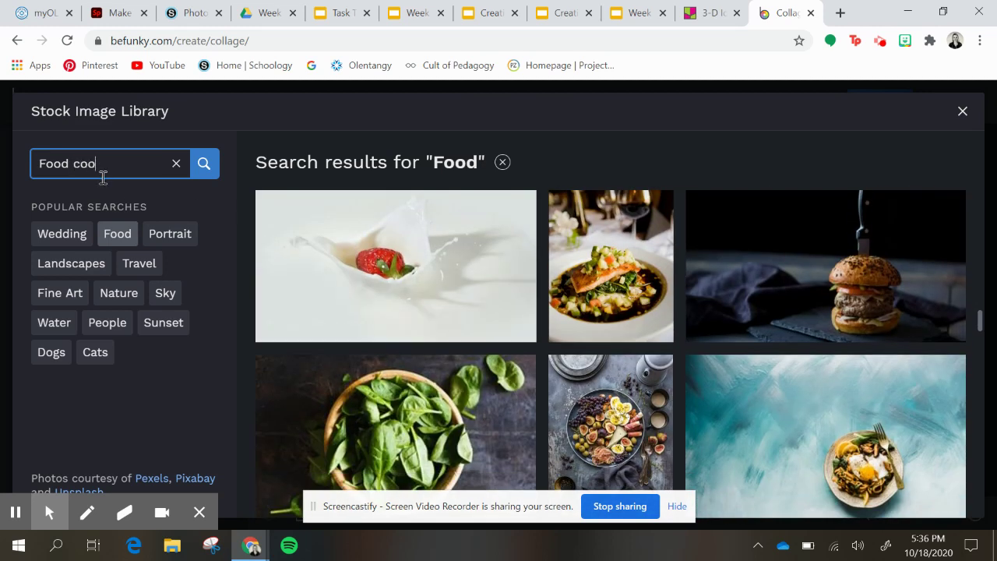
# Search stock images for 'Food cooking' and select the seasoning-over-a-bowl photo.
pyautogui.write('g')
pyautogui.press('Return')
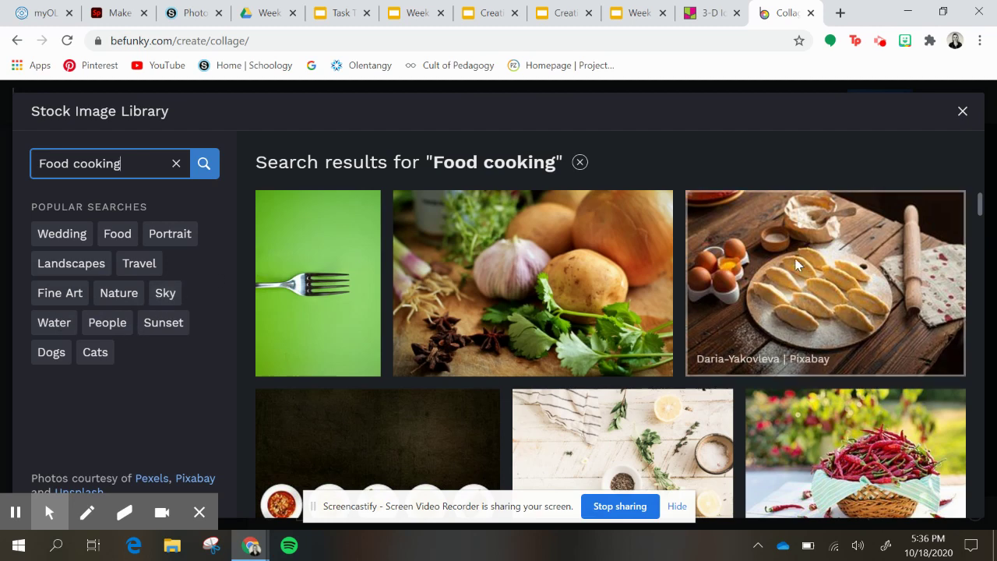
pyautogui.scroll(-2, 788, 261)
pyautogui.scroll(-1, 788, 256)
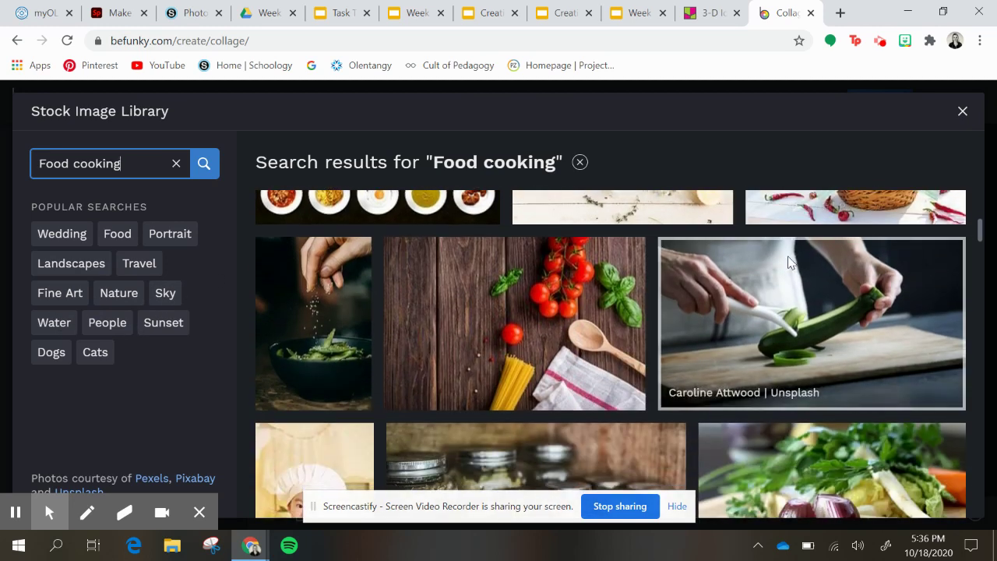
pyautogui.scroll(-1, 776, 273)
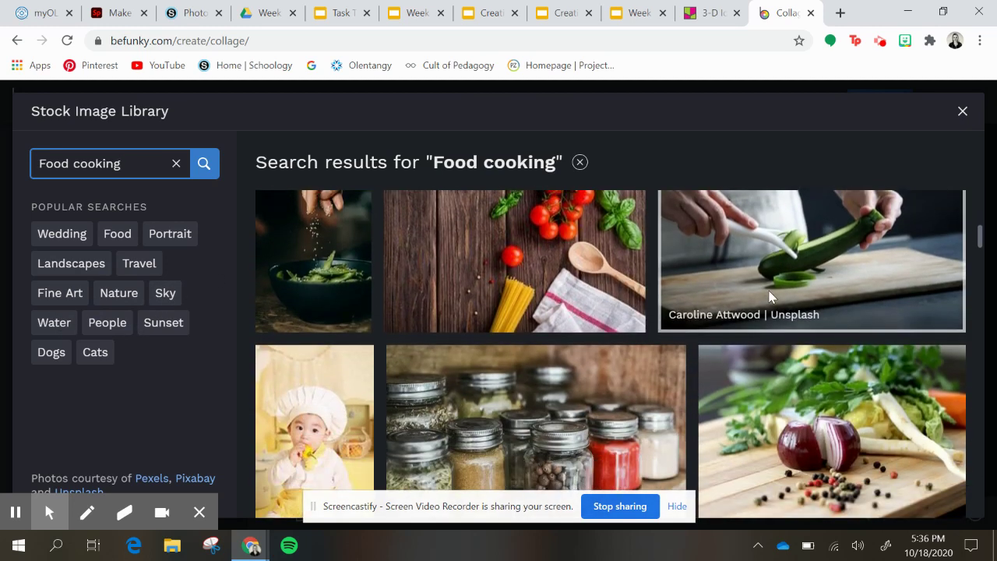
pyautogui.click(318, 244)
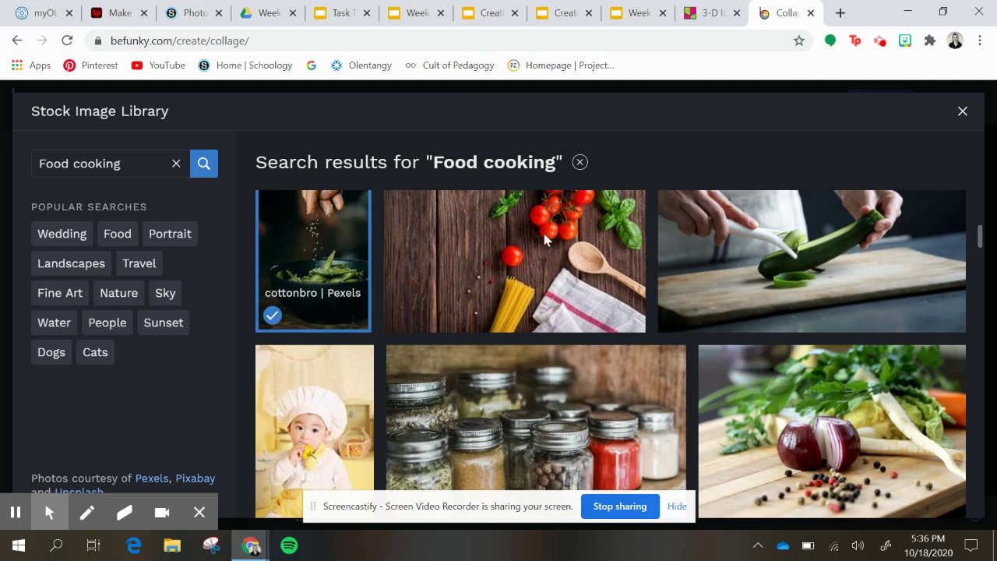
# Add the seasoning photo and drop it into the empty bottom-left collage cell.
pyautogui.click(961, 112)
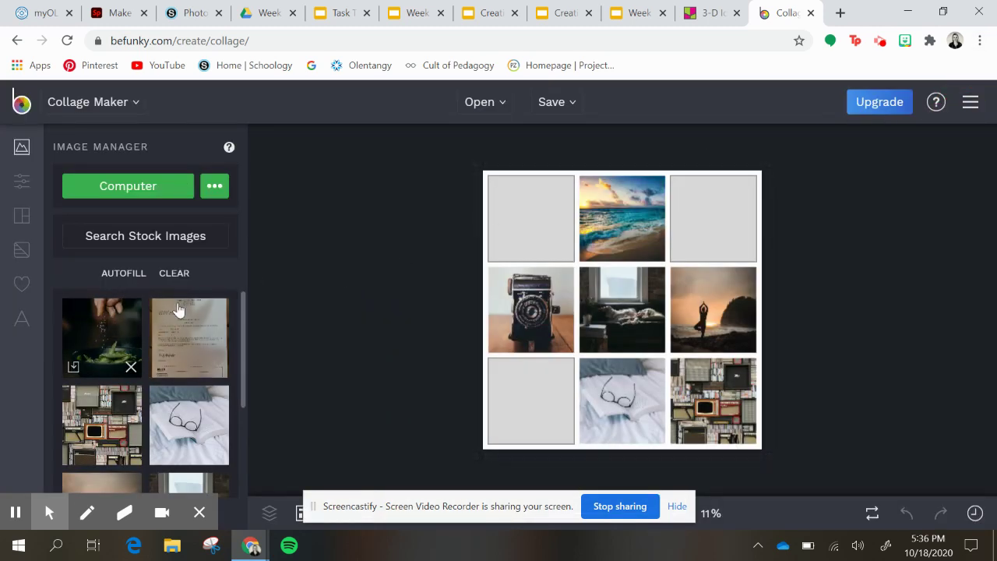
pyautogui.moveTo(123, 321); pyautogui.dragTo(533, 383)
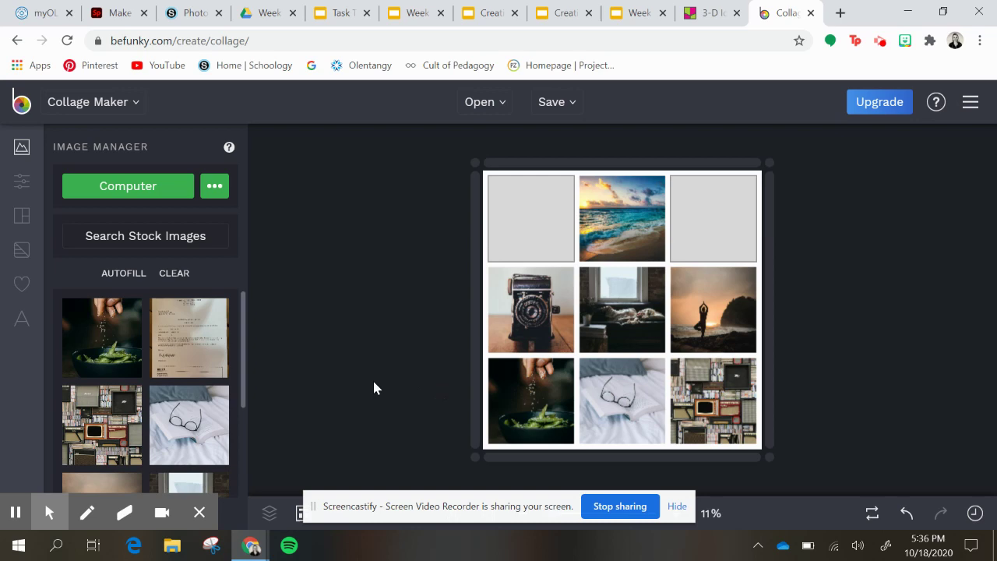
# Add the Fine Art watercolor paint-tray stock photo and drop it into the top-left cell.
pyautogui.click(85, 239)
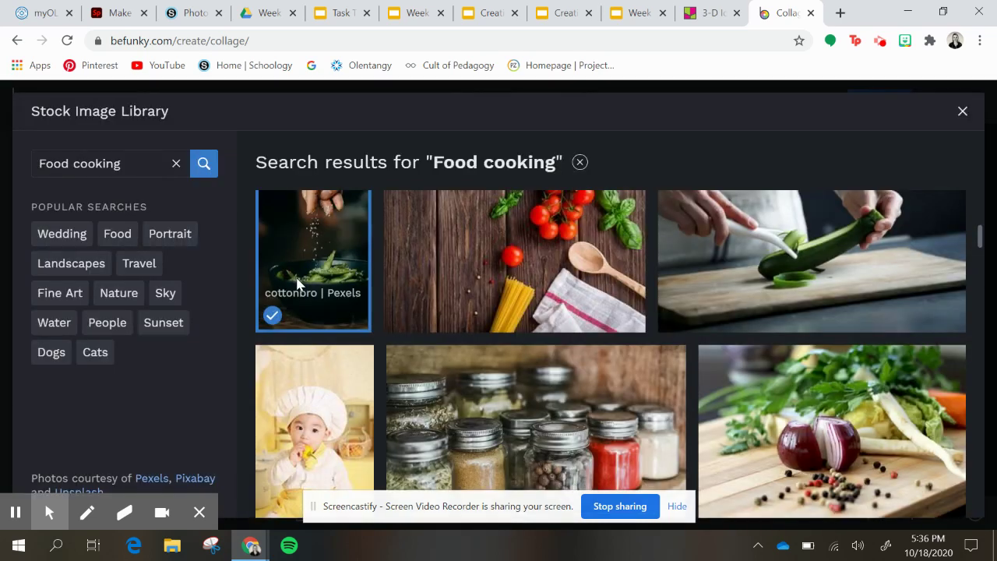
pyautogui.click(59, 294)
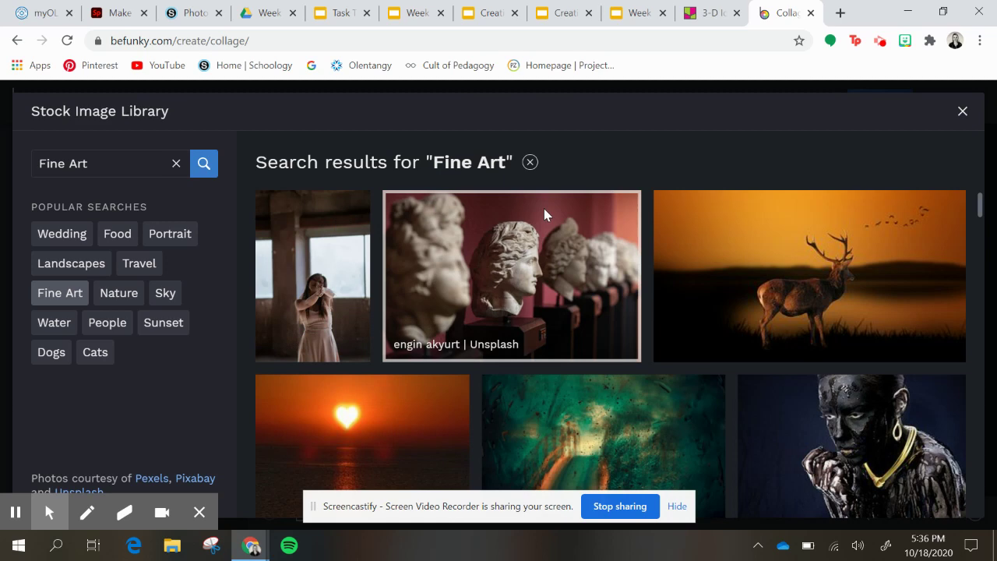
pyautogui.scroll(-4, 544, 208)
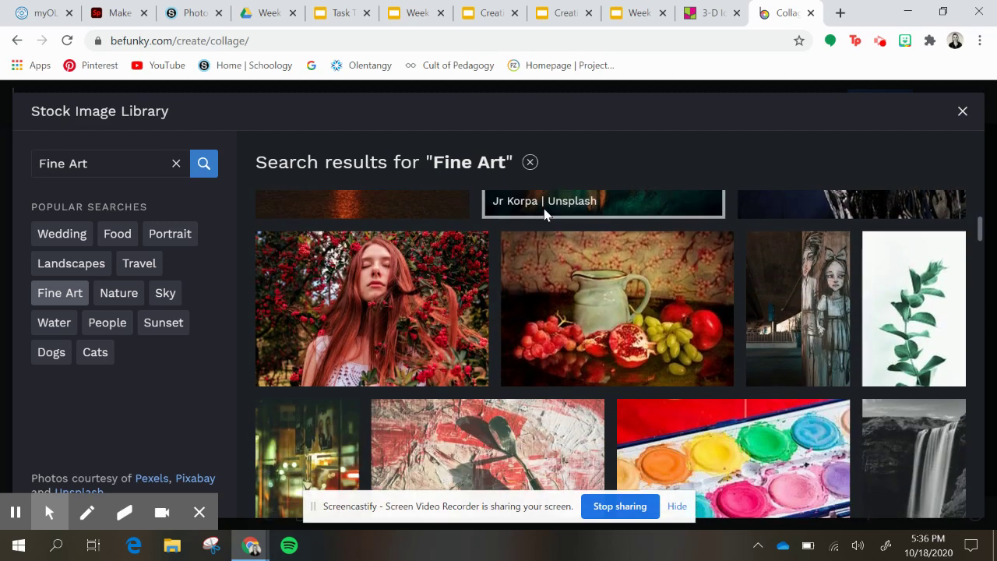
pyautogui.scroll(-1, 544, 210)
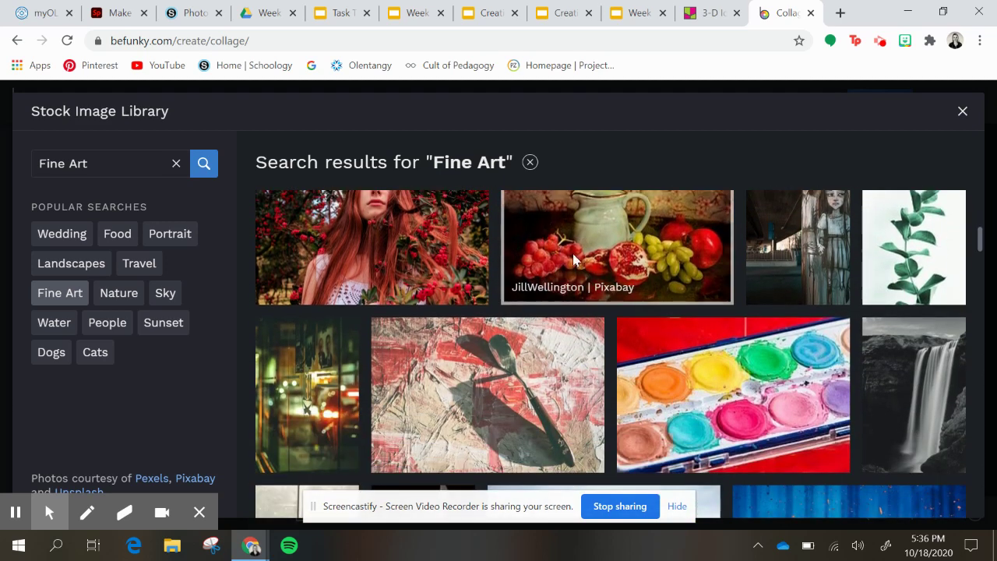
pyautogui.click(762, 364)
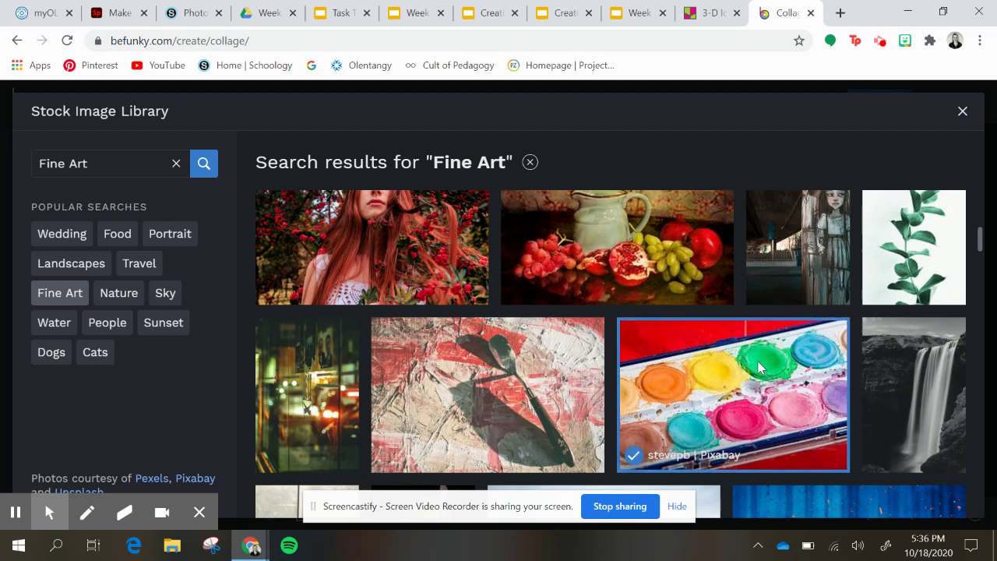
pyautogui.click(963, 110)
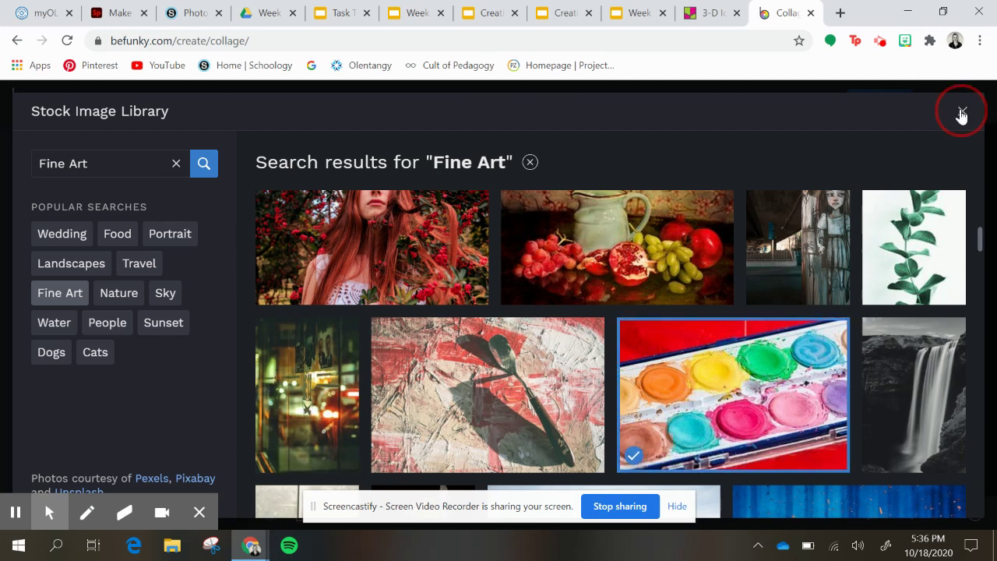
pyautogui.click(170, 323)
pyautogui.moveTo(101, 338); pyautogui.dragTo(545, 220)
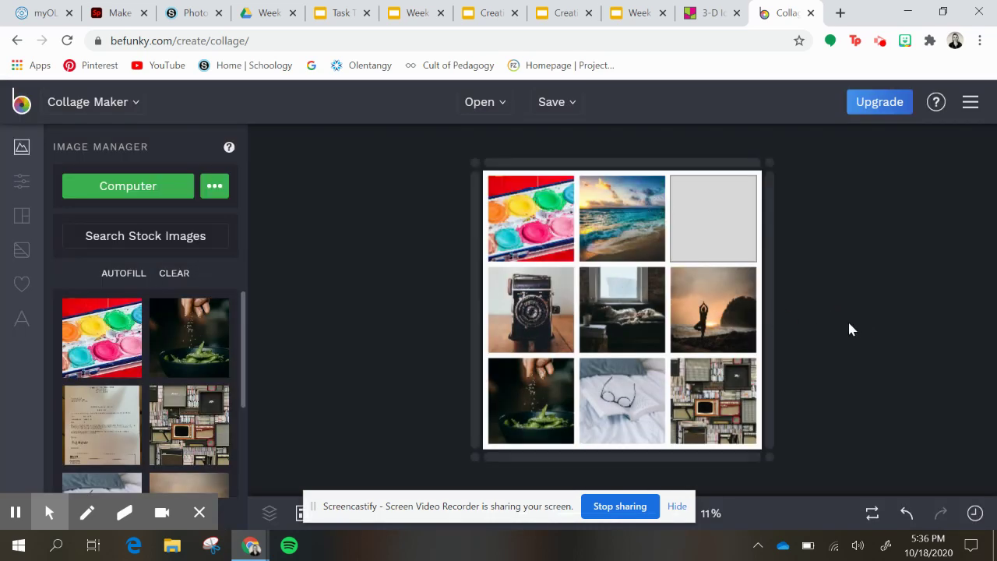
# Add the green plant stock photo and drag it into the last empty top-right cell.
pyautogui.click(123, 247)
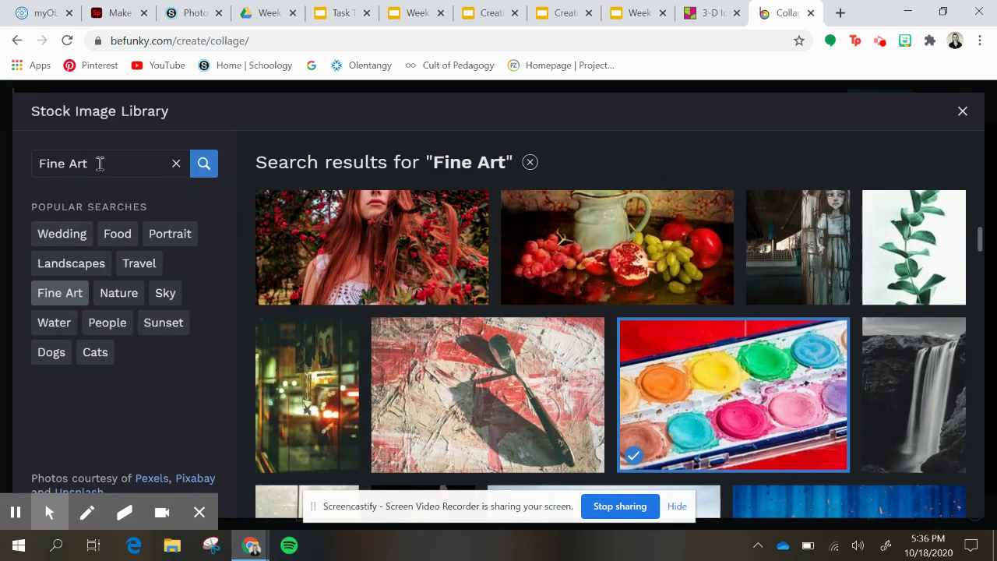
pyautogui.moveTo(100, 163); pyautogui.dragTo(21, 169)
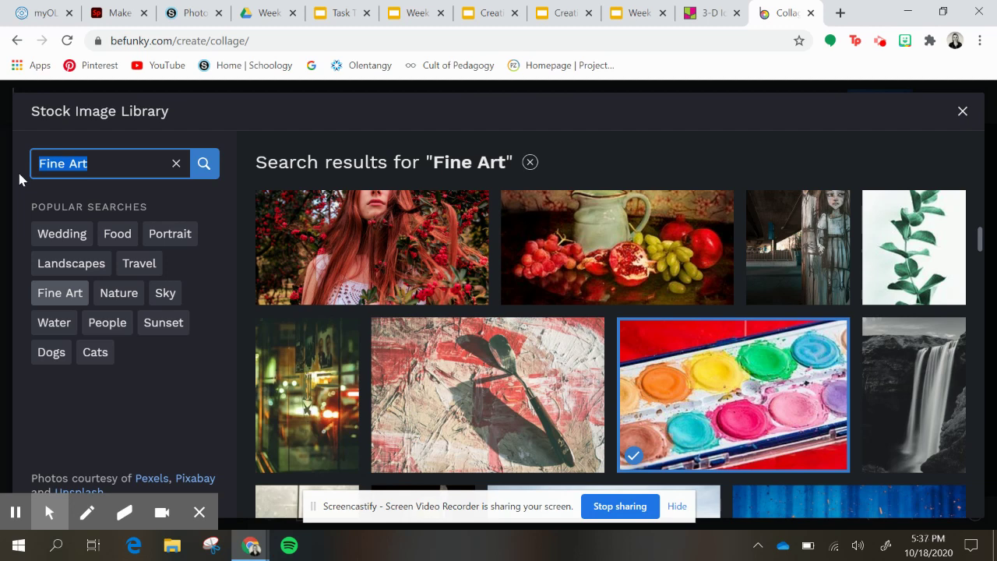
pyautogui.write('a')
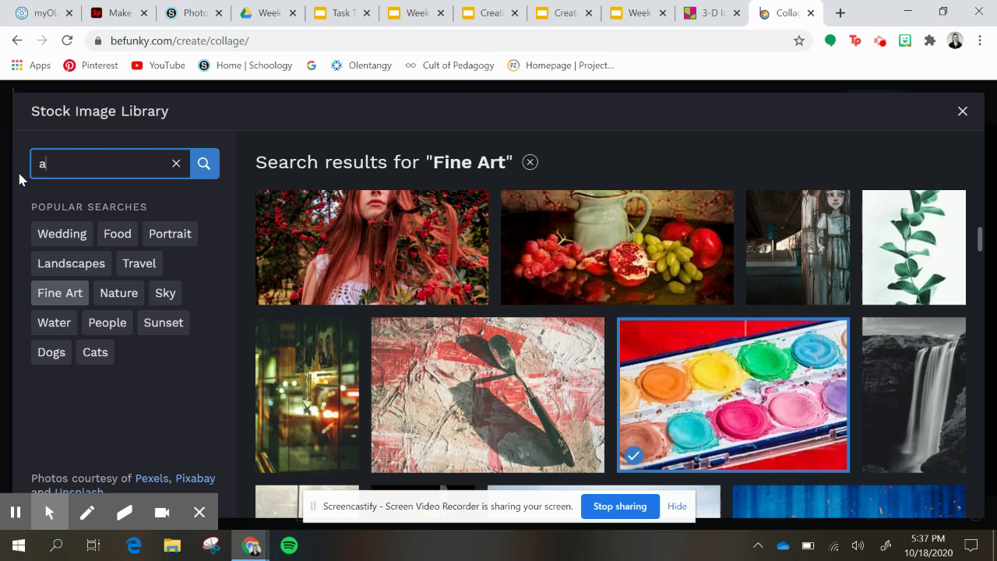
pyautogui.press('BackSpace')
pyautogui.click(904, 257)
pyautogui.click(962, 111)
pyautogui.moveTo(104, 319); pyautogui.dragTo(708, 244)
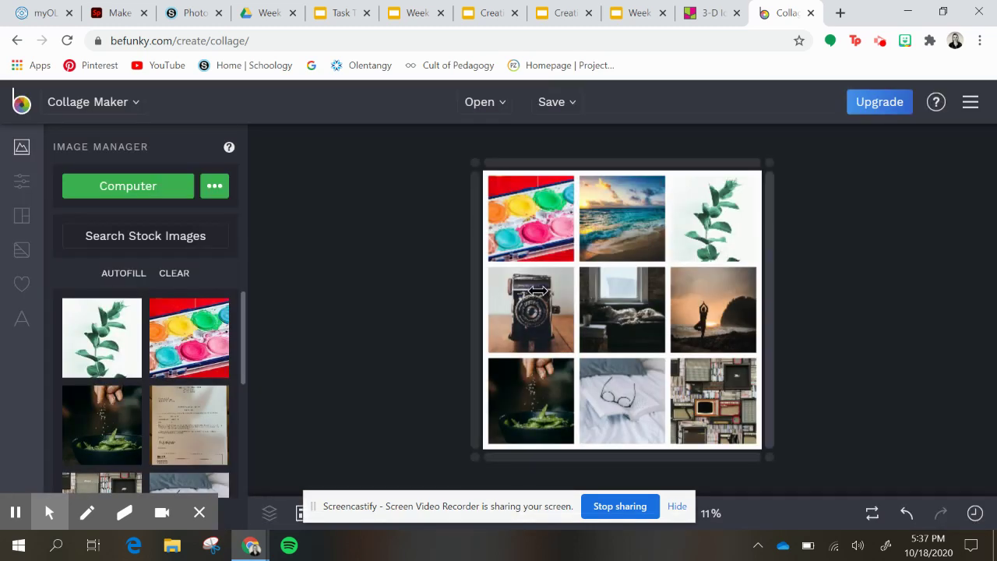
# Try several Big Photo Wrap layouts, ending on the top-row plus right-column arrangement.
pyautogui.click(29, 225)
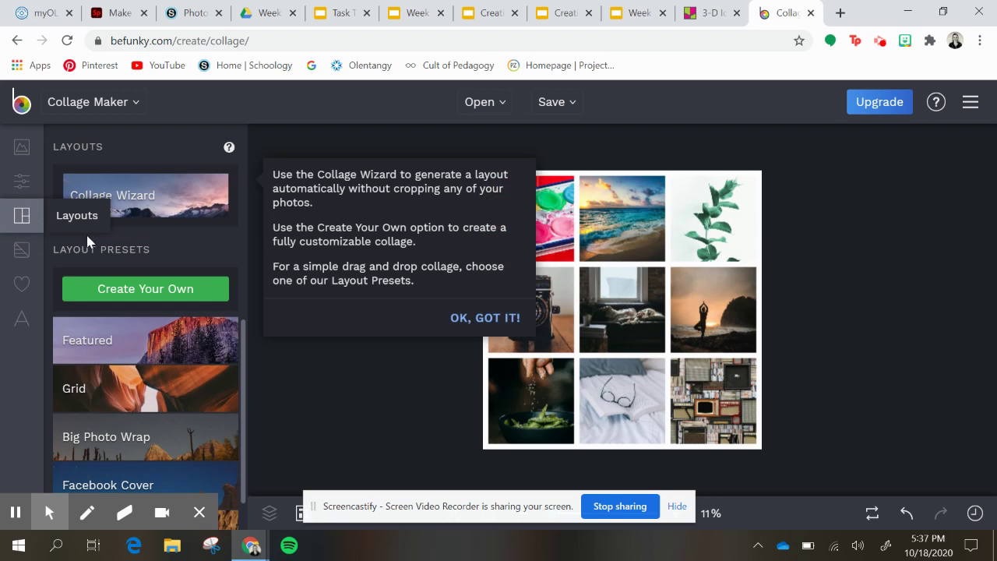
pyautogui.click(194, 434)
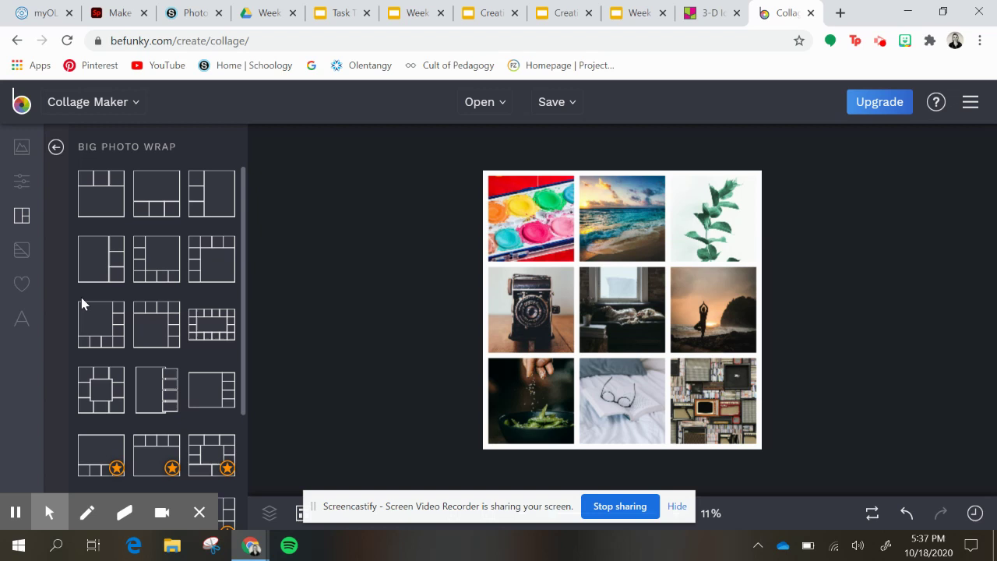
pyautogui.click(105, 337)
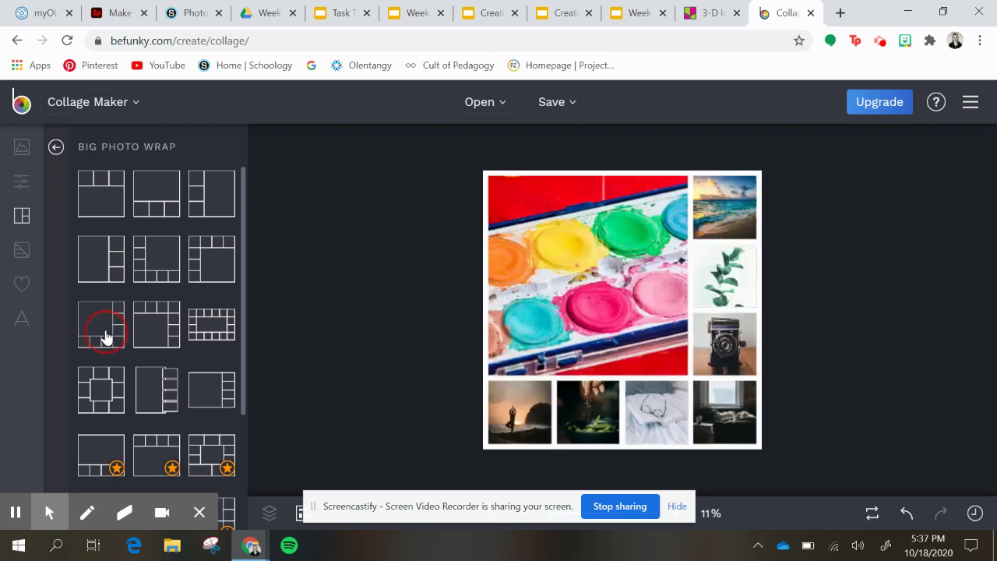
pyautogui.click(158, 314)
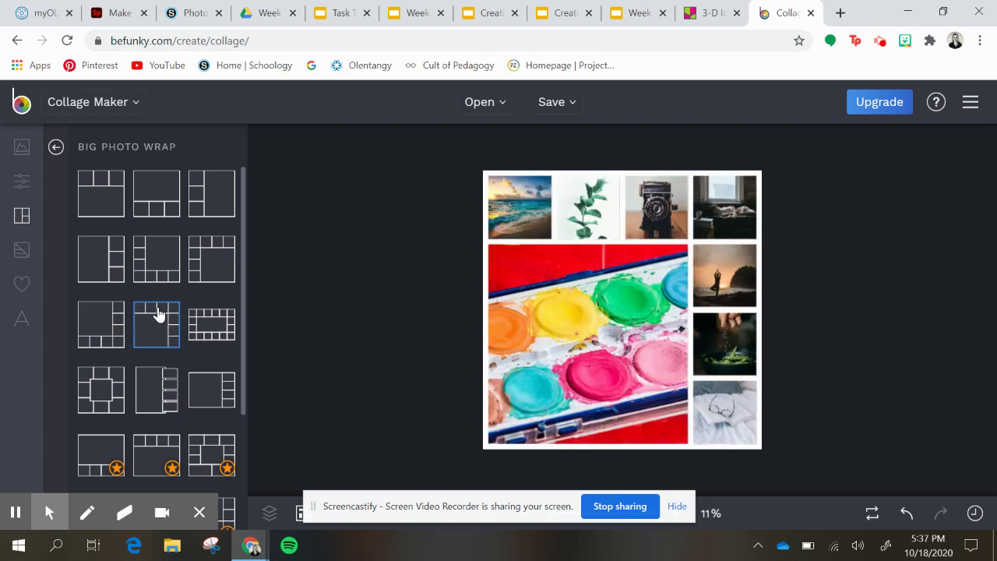
pyautogui.click(208, 326)
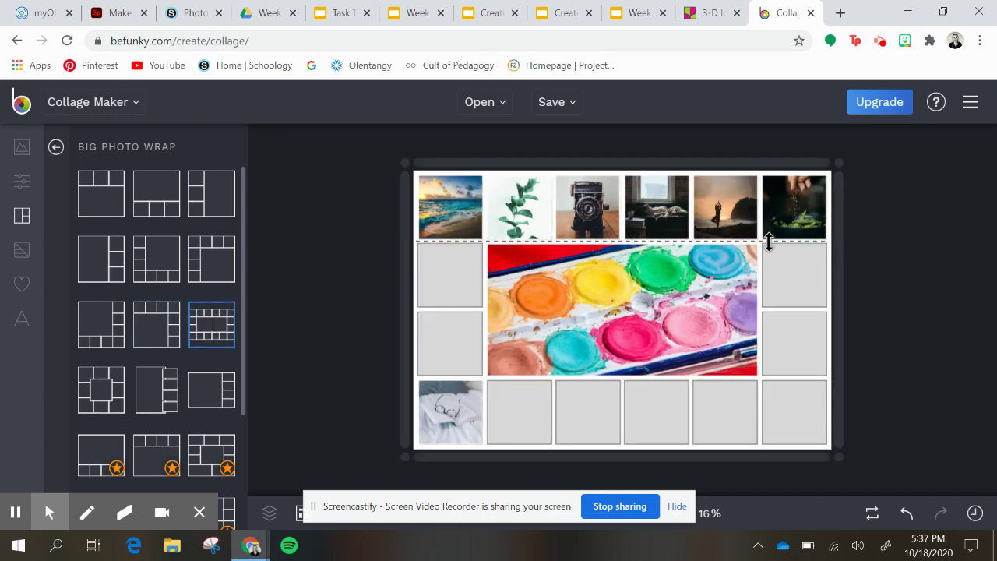
pyautogui.click(103, 204)
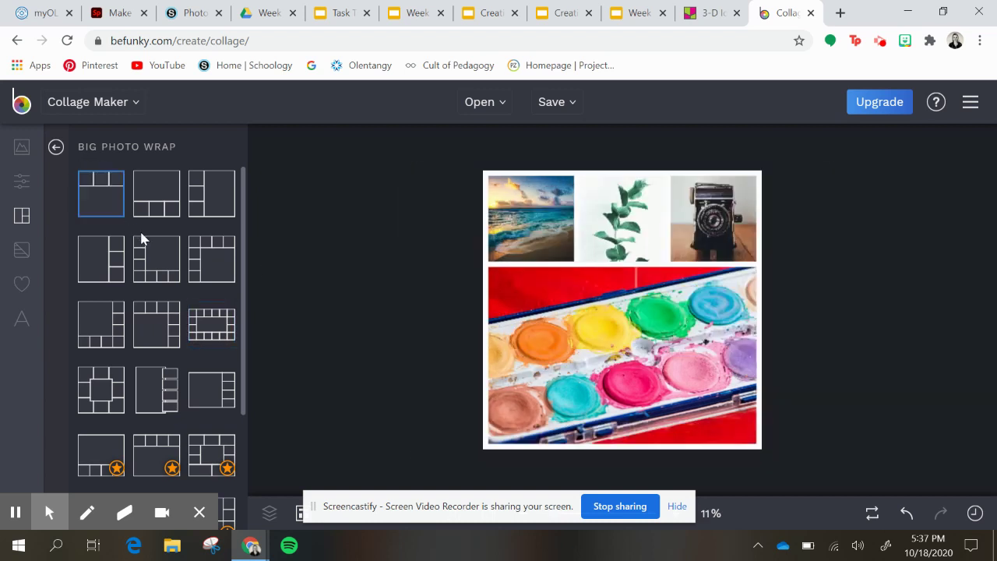
pyautogui.click(152, 263)
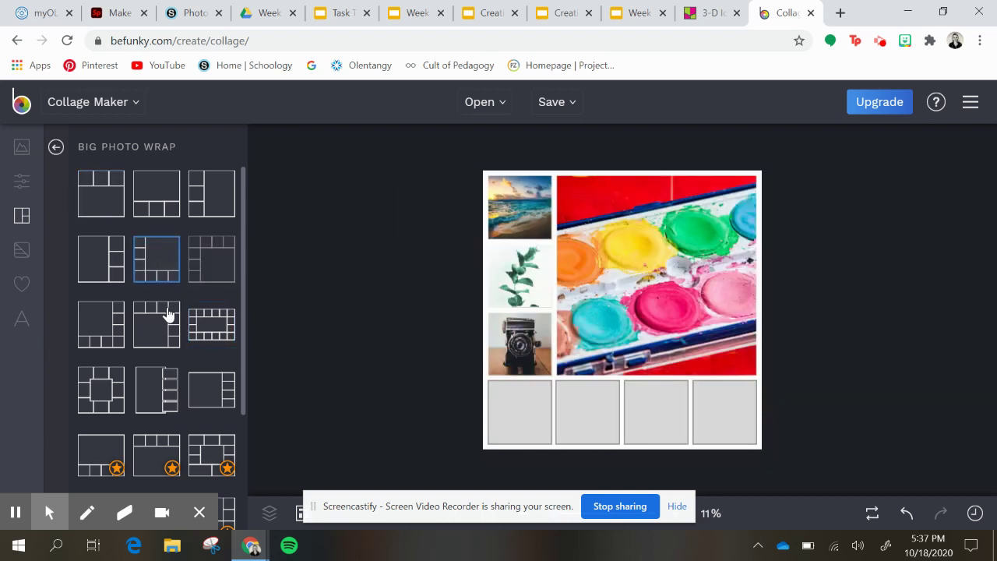
pyautogui.click(150, 337)
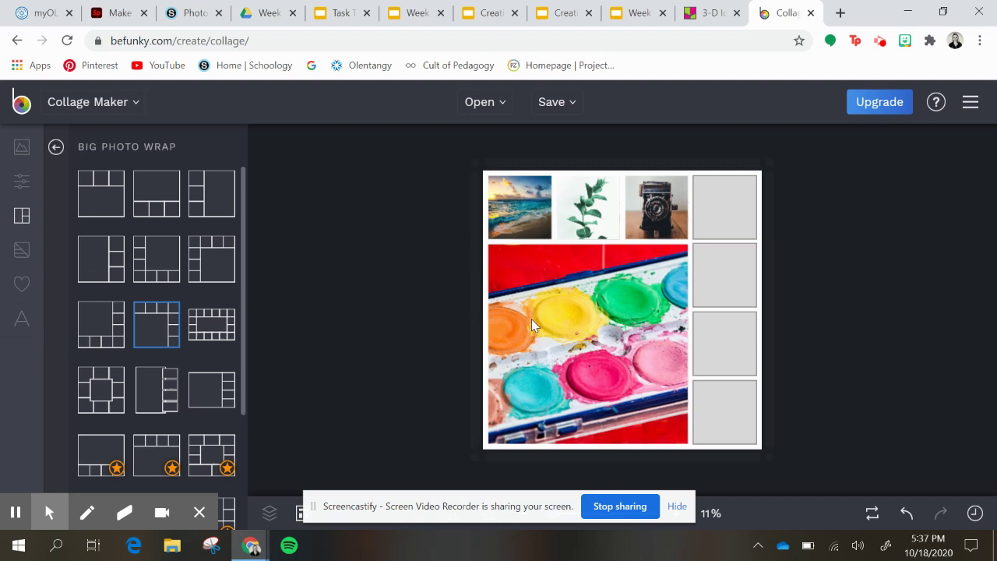
pyautogui.click(14, 326)
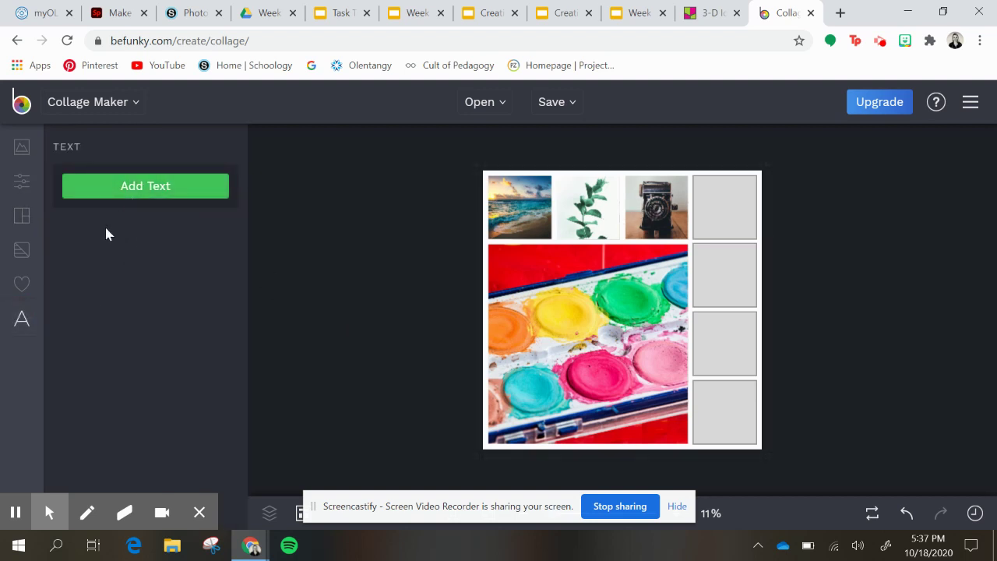
# Apply the Big Photo Wrap layout with beach, plant and camera photos above the wide watercolor.
pyautogui.click(24, 286)
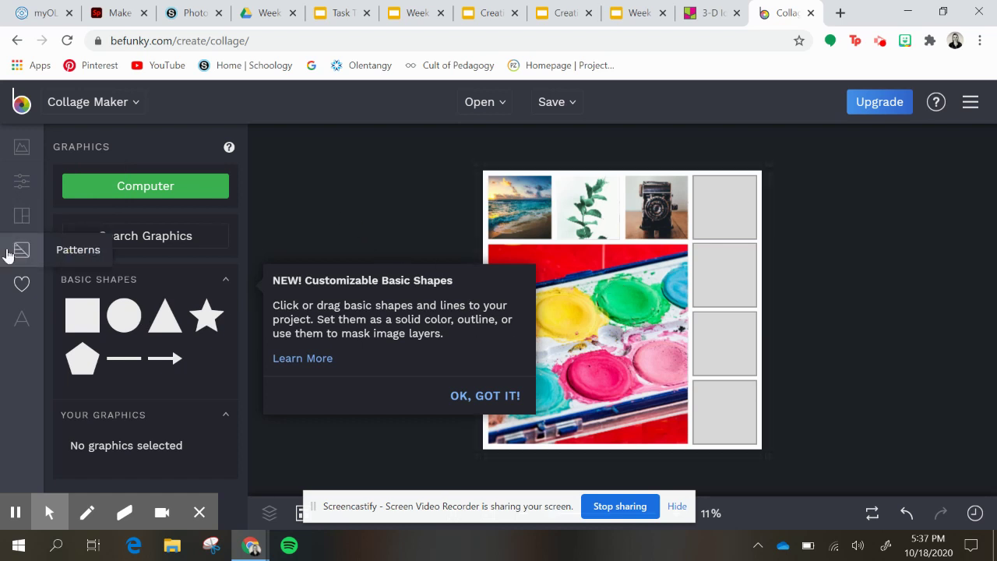
pyautogui.click(21, 216)
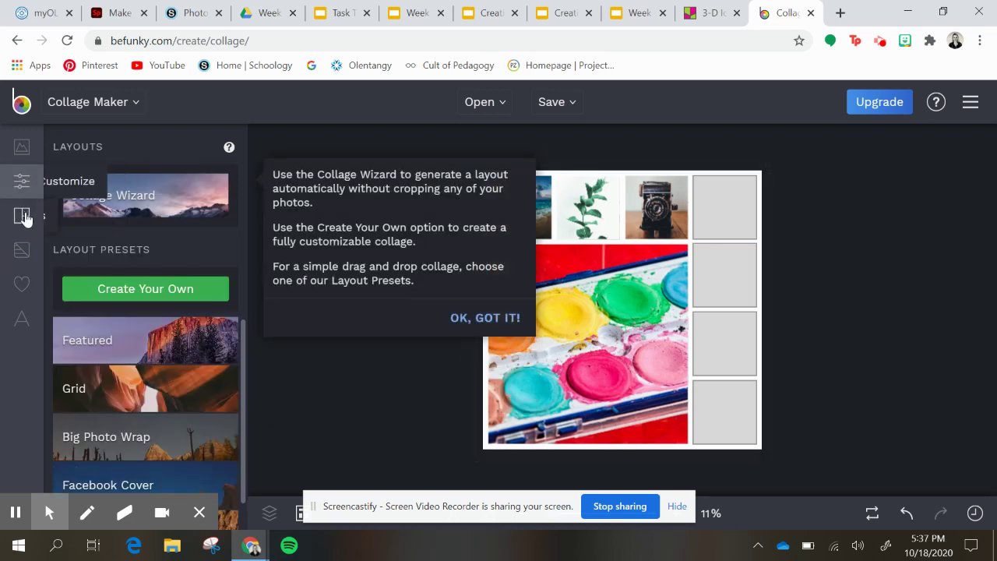
pyautogui.click(177, 434)
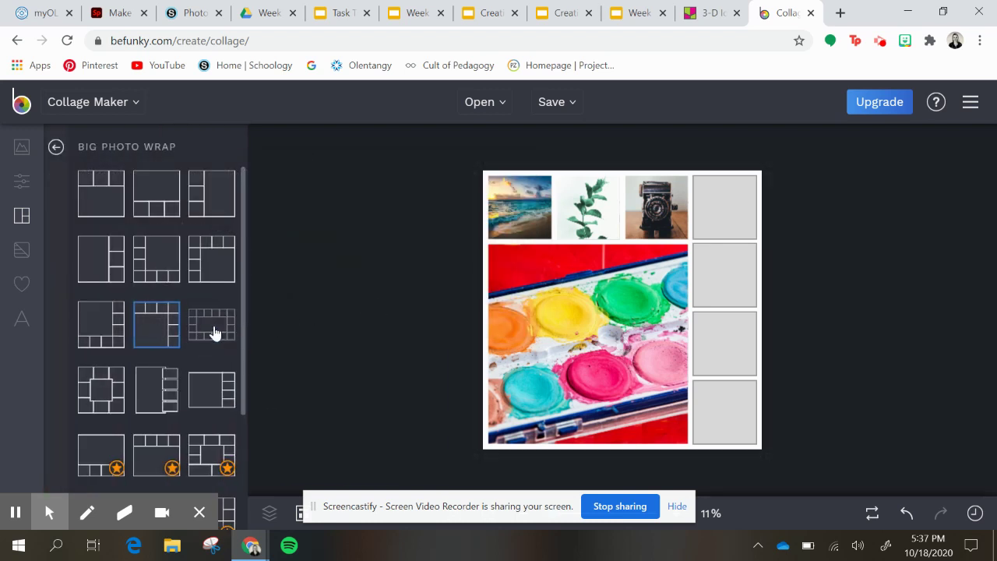
pyautogui.click(167, 264)
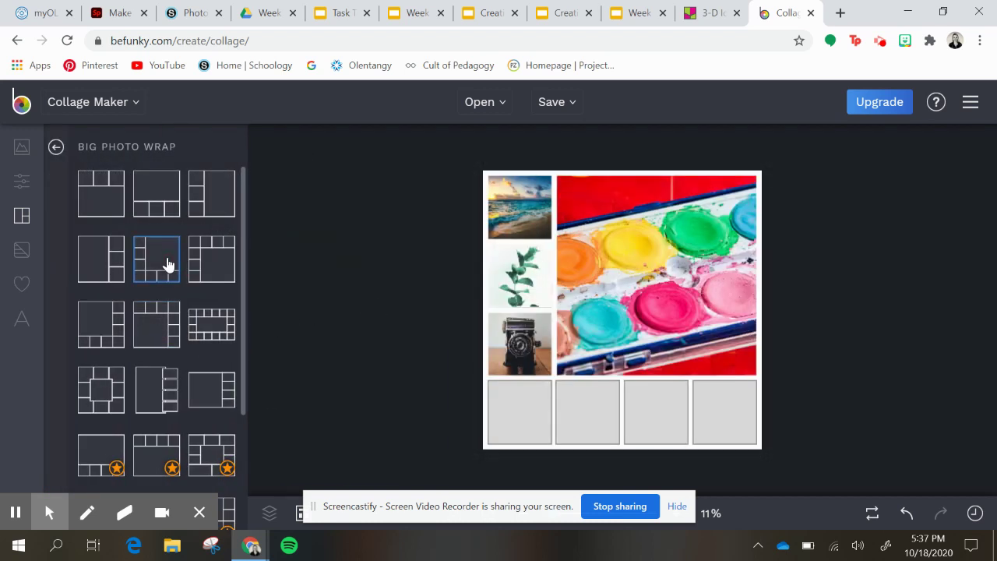
pyautogui.click(89, 205)
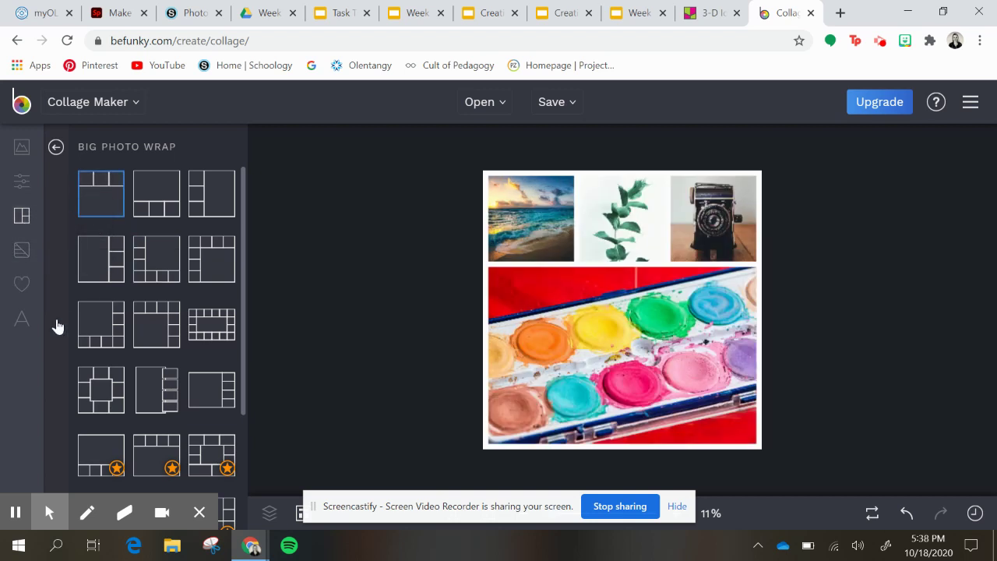
# Save the collage to Google Drive with the filename 'Mask Collage'.
pyautogui.click(552, 102)
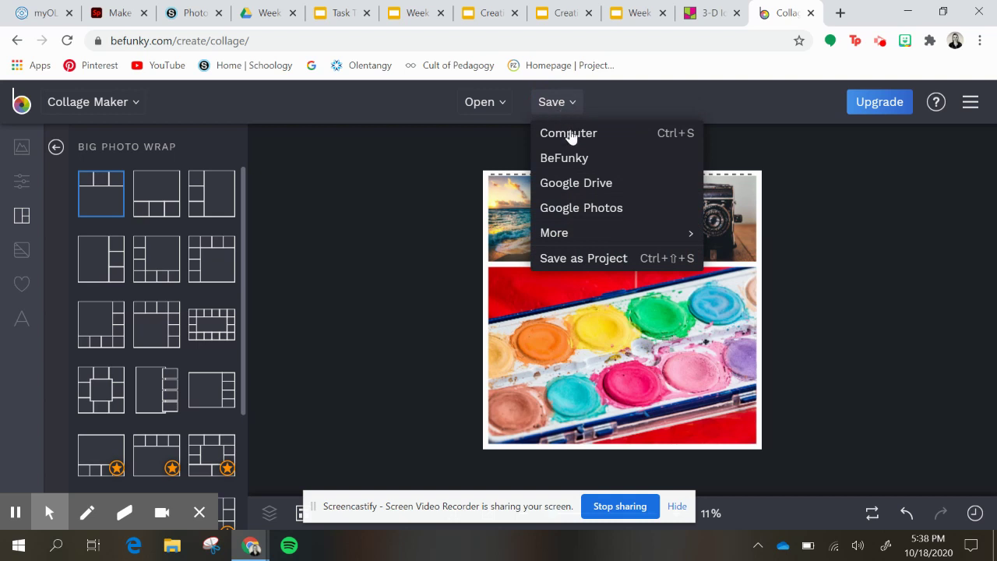
pyautogui.click(583, 182)
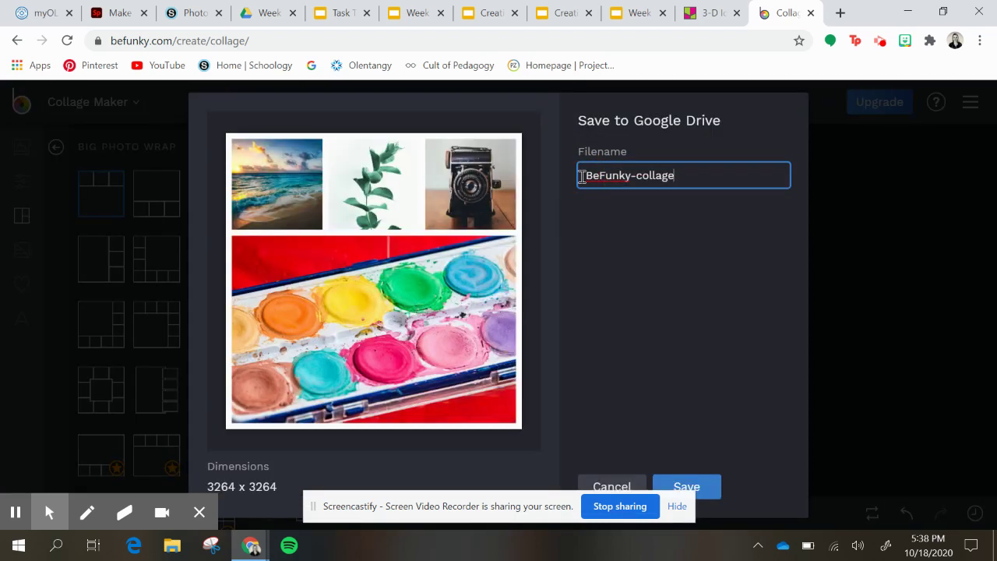
pyautogui.moveTo(677, 179); pyautogui.dragTo(589, 196)
pyautogui.write('Mask Collage')
pyautogui.click(689, 487)
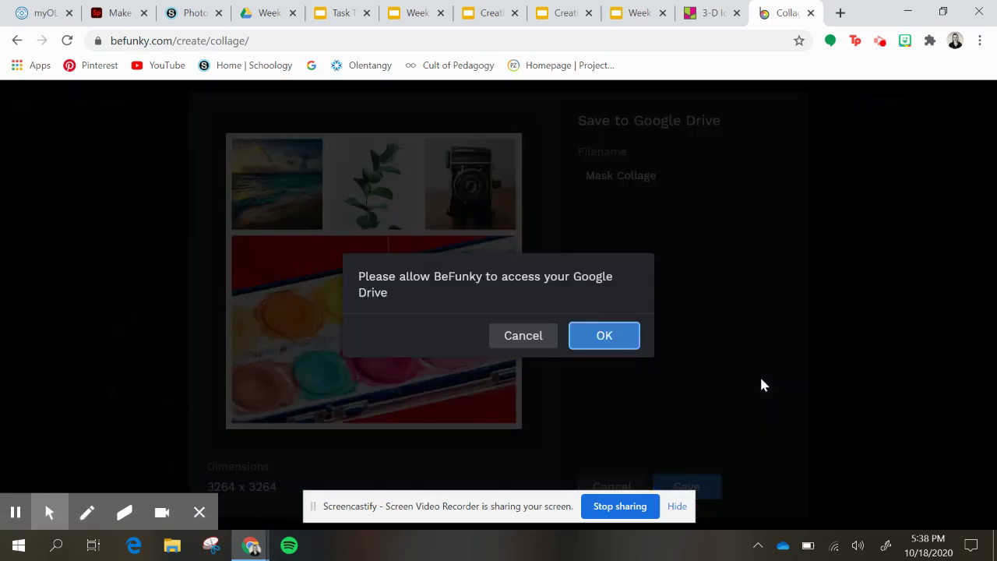
# Grant BeFunky access to Google Drive using the school account.
pyautogui.click(585, 336)
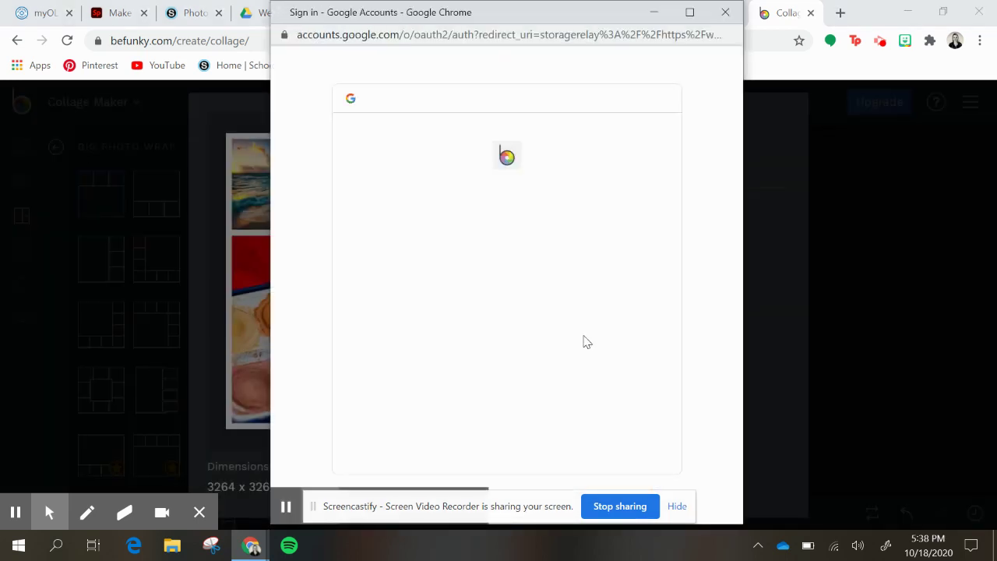
pyautogui.click(478, 312)
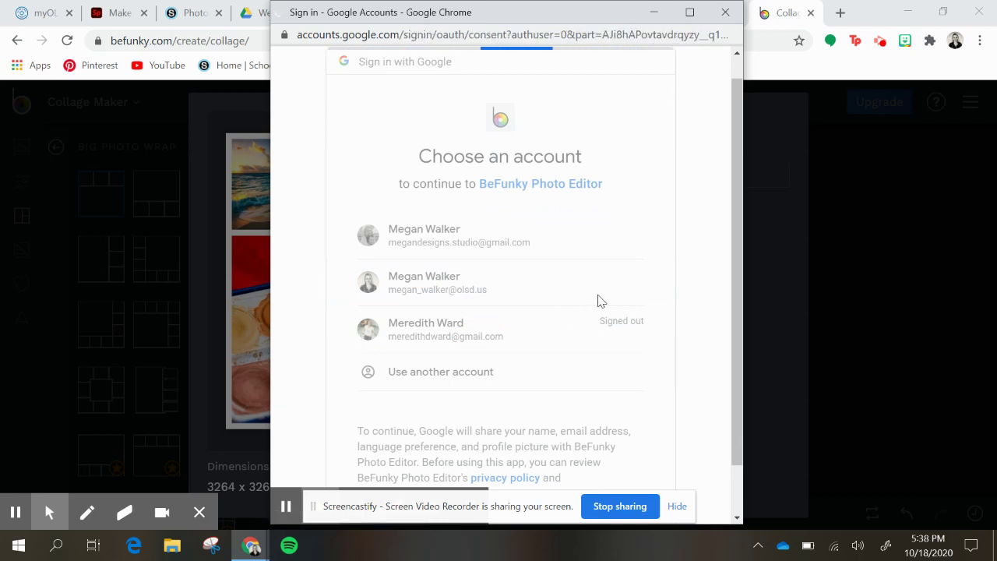
pyautogui.scroll(-3, 701, 374)
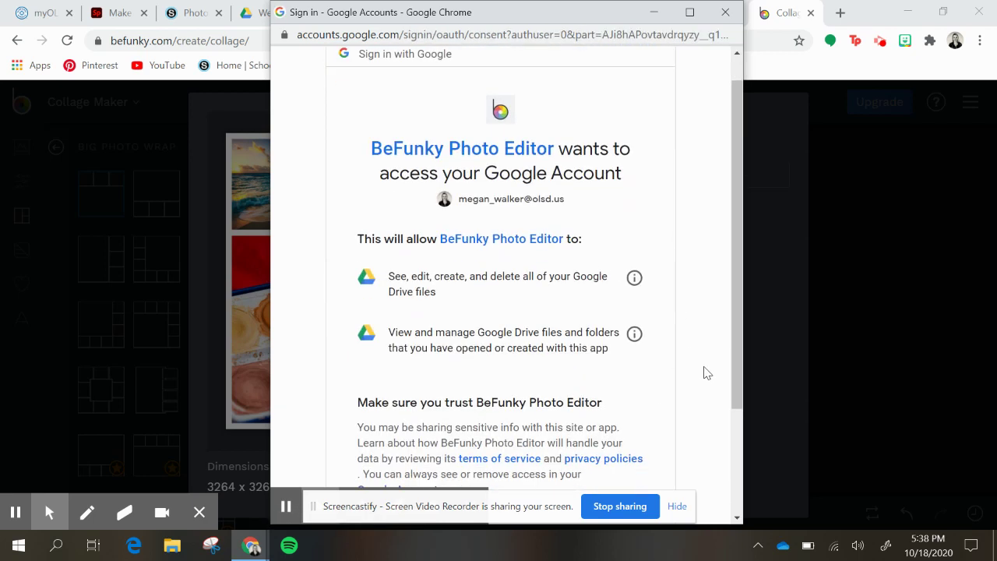
pyautogui.click(606, 409)
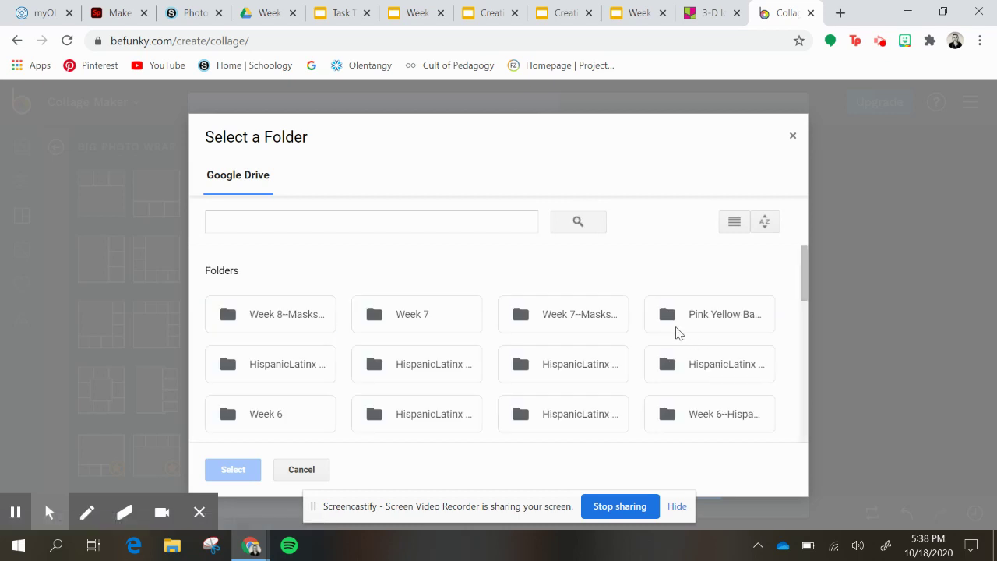
# Choose the Week 8--Masks Drive folder as the save destination.
pyautogui.scroll(-1, 523, 297)
pyautogui.scroll(-2, 416, 289)
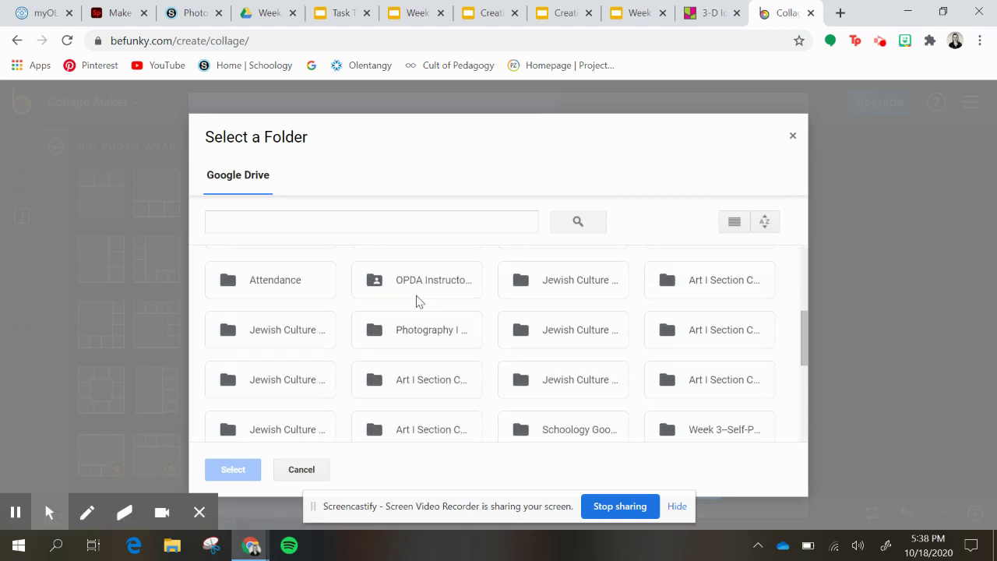
pyautogui.scroll(4, 417, 302)
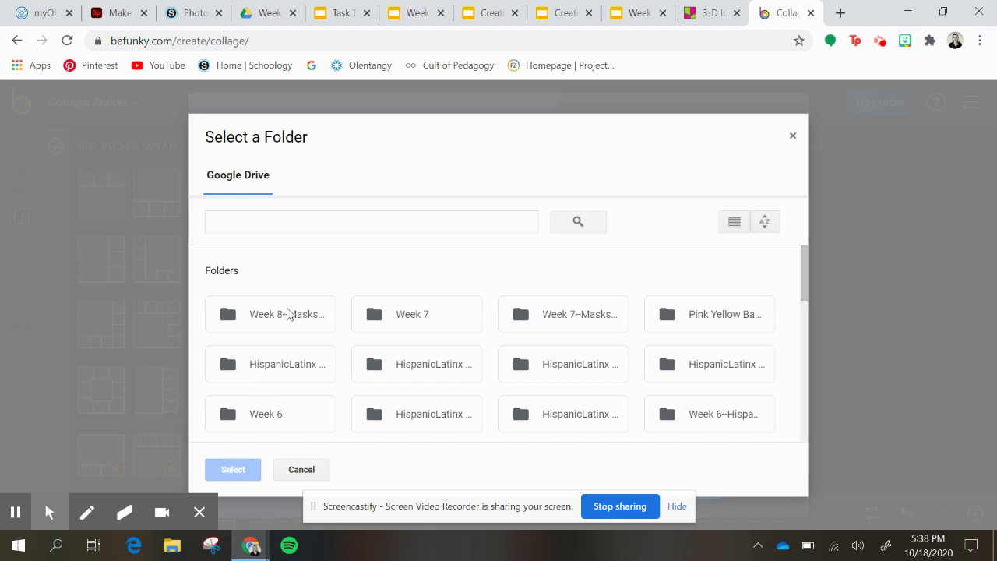
pyautogui.click(306, 329)
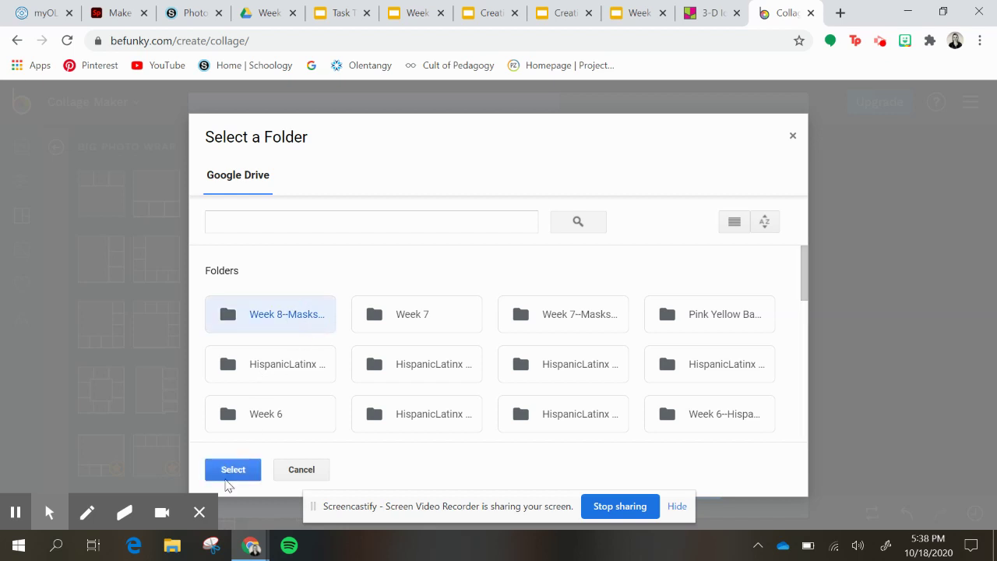
pyautogui.click(226, 475)
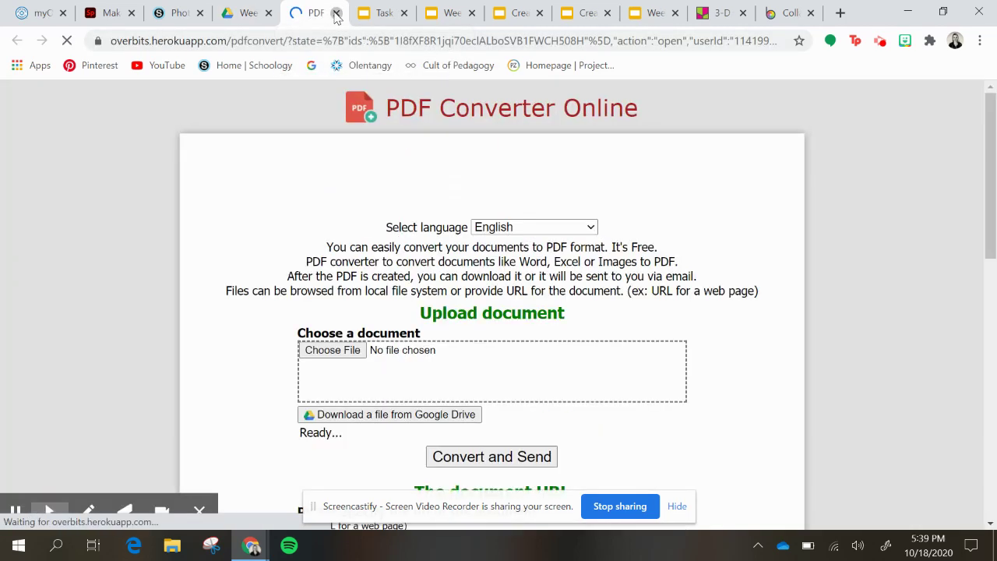
# Close the PDF Converter Online tab to get back to the Week 8--Masks Drive folder.
pyautogui.click(335, 13)
# Download the Mask Collage file from the Week 8--Masks folder via its right-click menu.
pyautogui.click(404, 361)
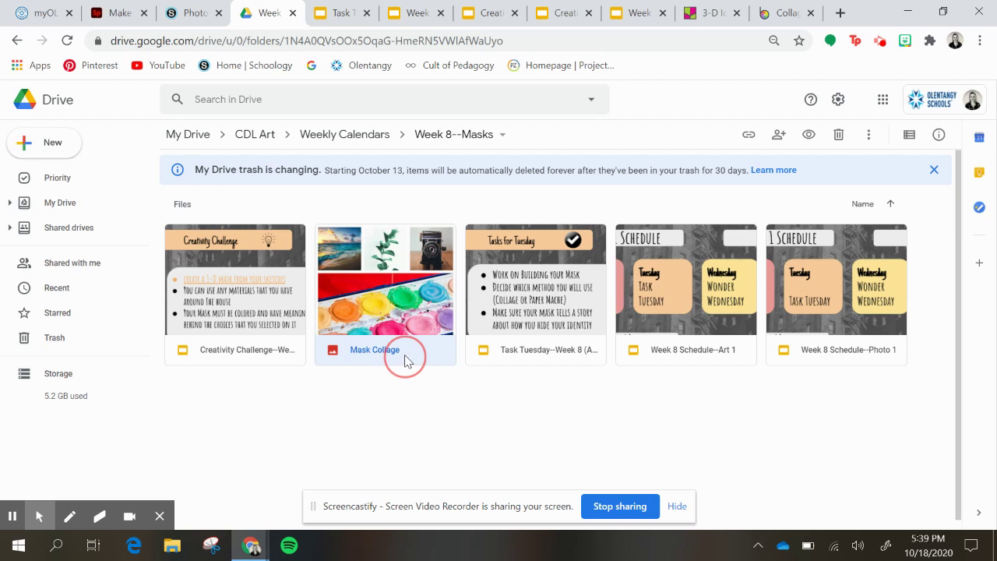
pyautogui.rightClick(405, 360)
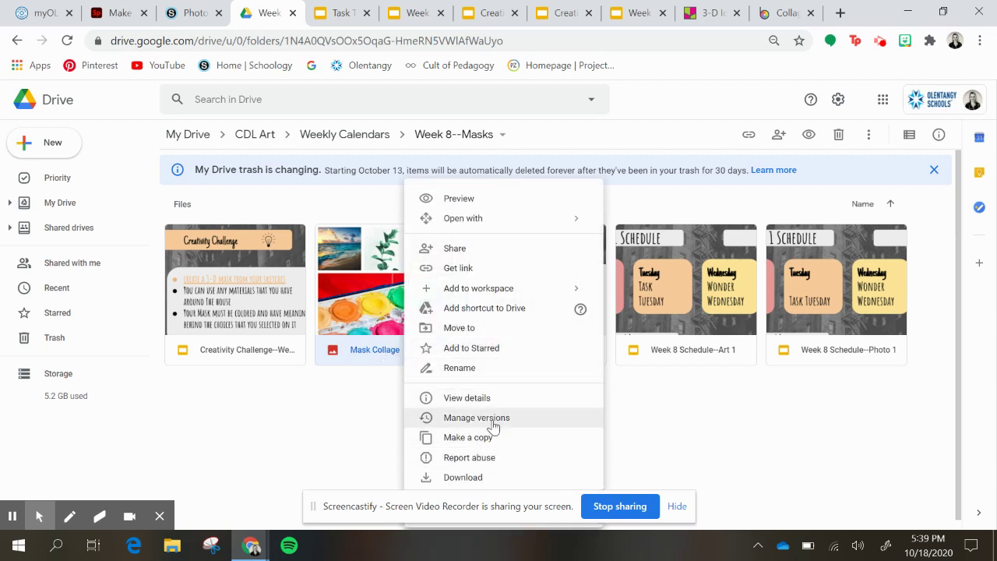
pyautogui.click(493, 477)
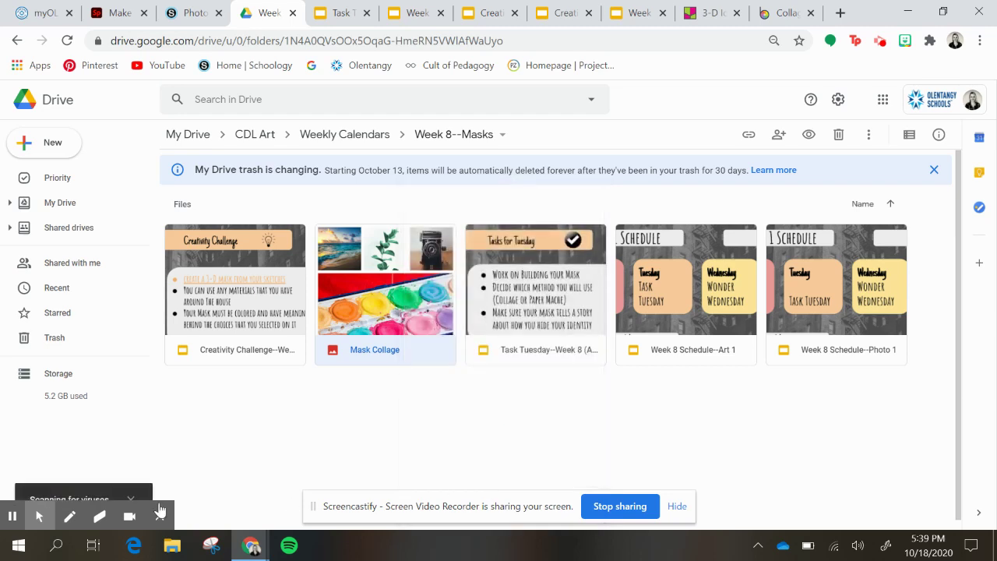